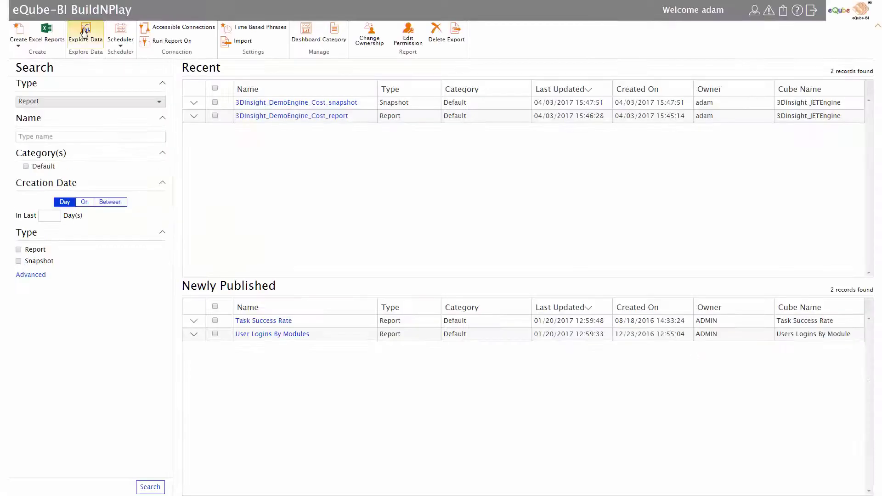
Ask 'Changes by Project', confirming ChangeRequest and ProjectName of ChangeRequest, and fetch the data
click(84, 32)
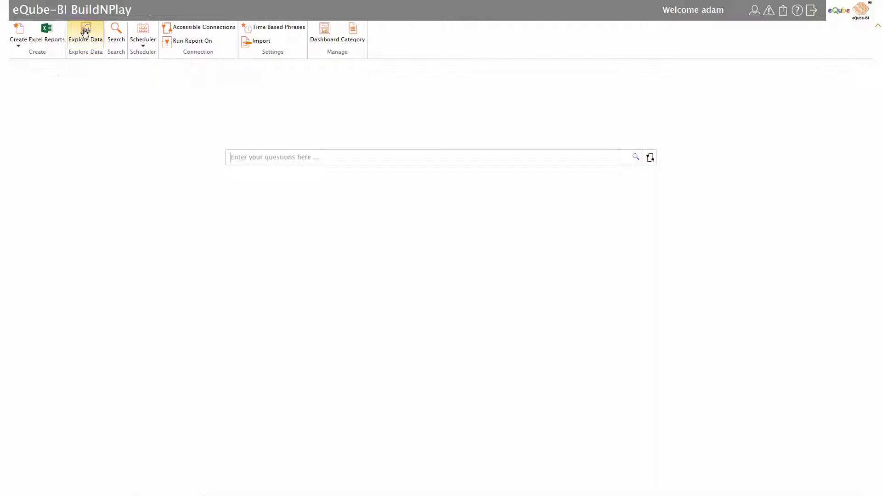
click(235, 157)
text(Chan)
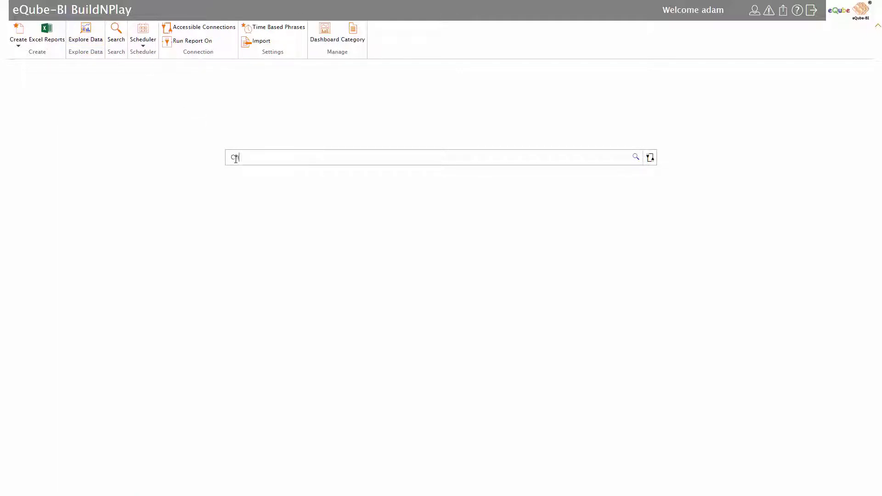
text(ges by Project)
key(Return)
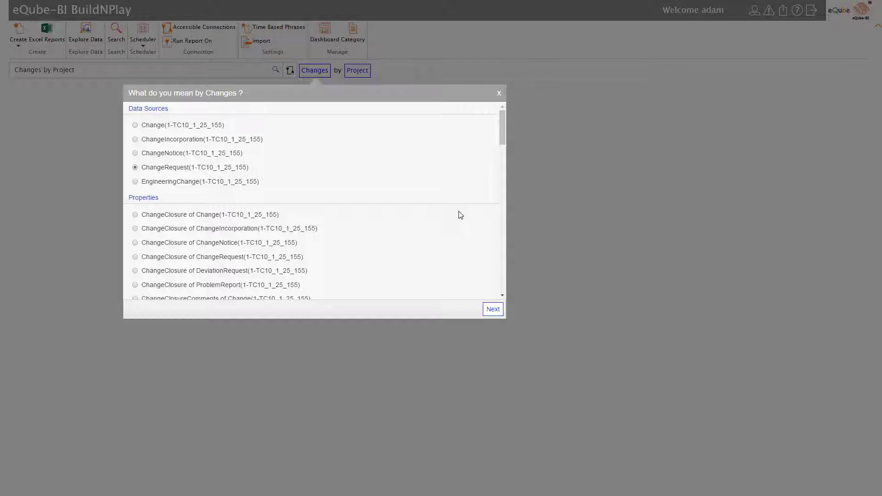
click(489, 310)
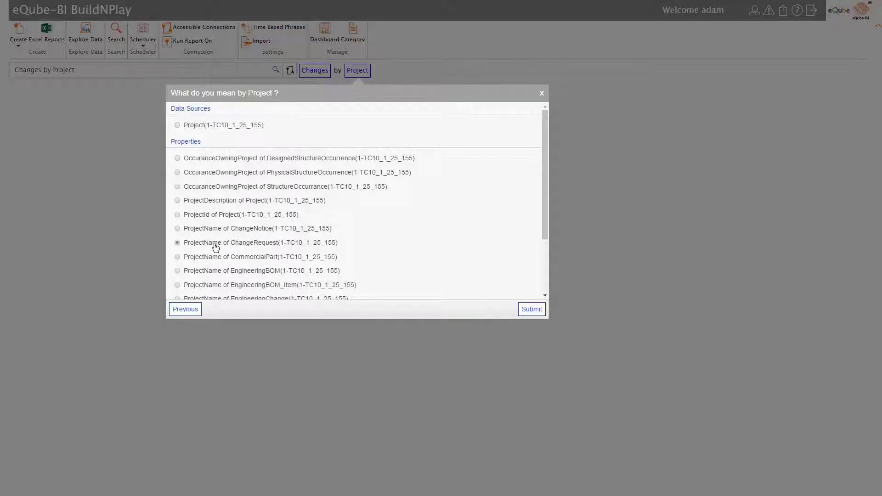
click(530, 309)
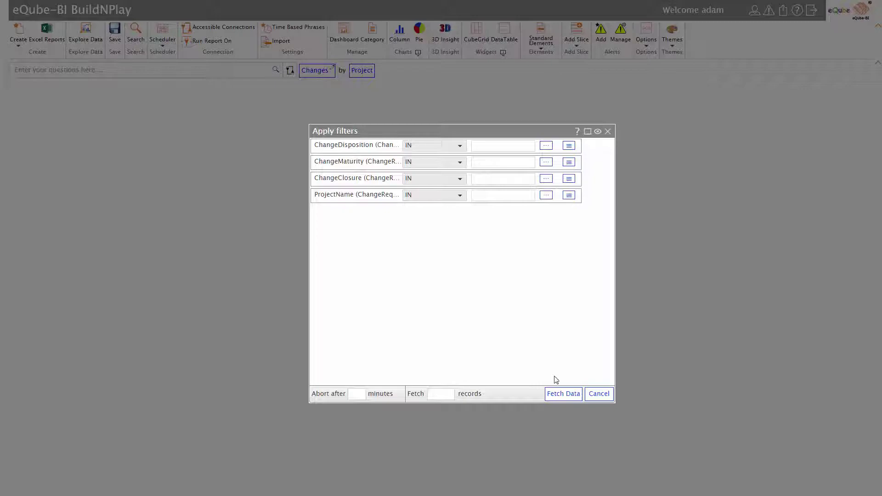
click(558, 392)
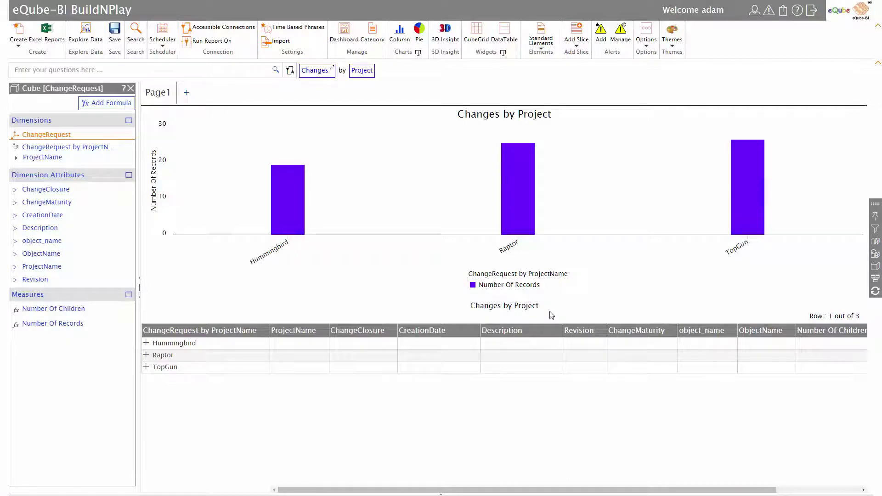
Expand Hummingbird's records, then ask 'count of open changes by project' using ProjectName of ChangeRequest
click(146, 342)
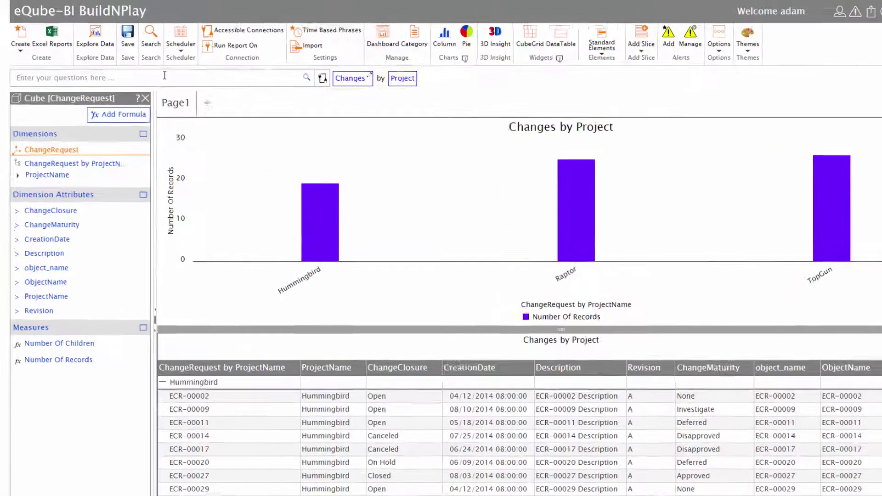
click(165, 75)
text(co)
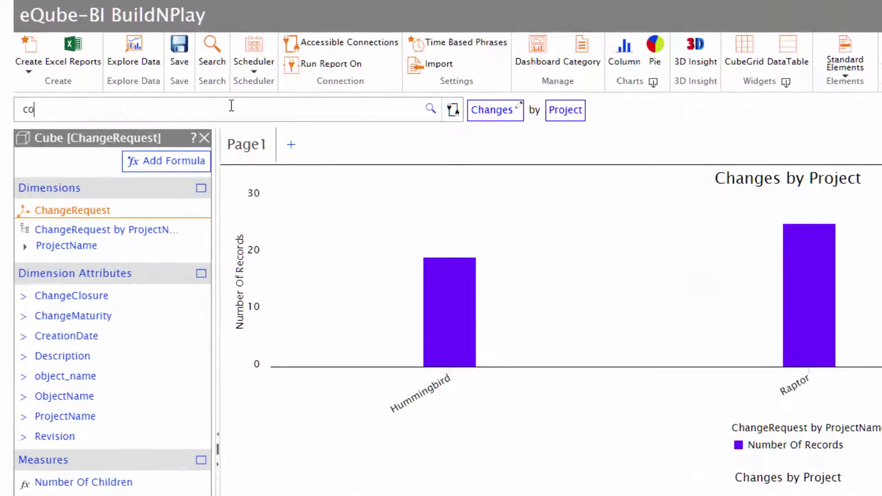
text(unt of open change)
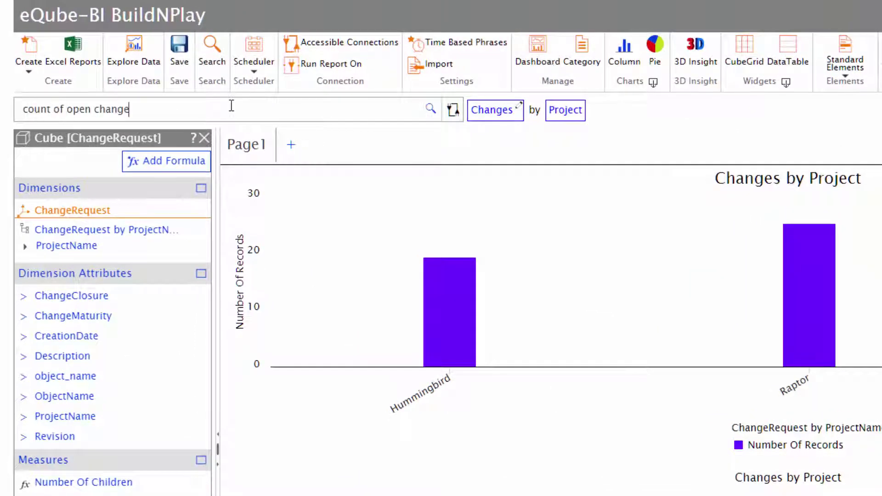
text(s by project)
key(Return)
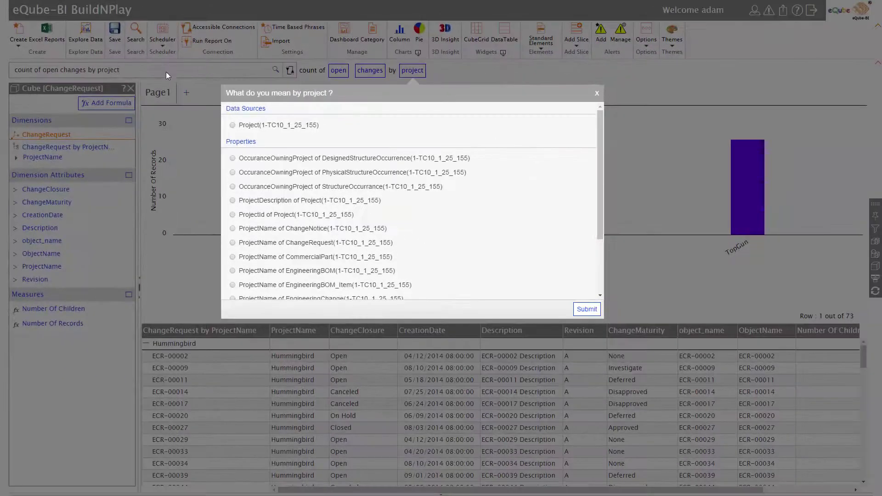
click(232, 242)
click(586, 309)
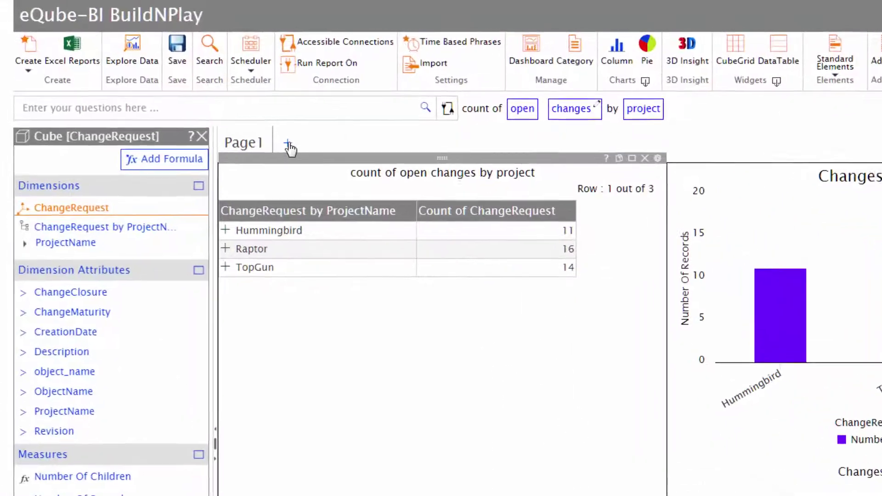
Add Page2 and ask 'distribution of changes by closure by project' with ProjectName of ChangeRequest
click(289, 146)
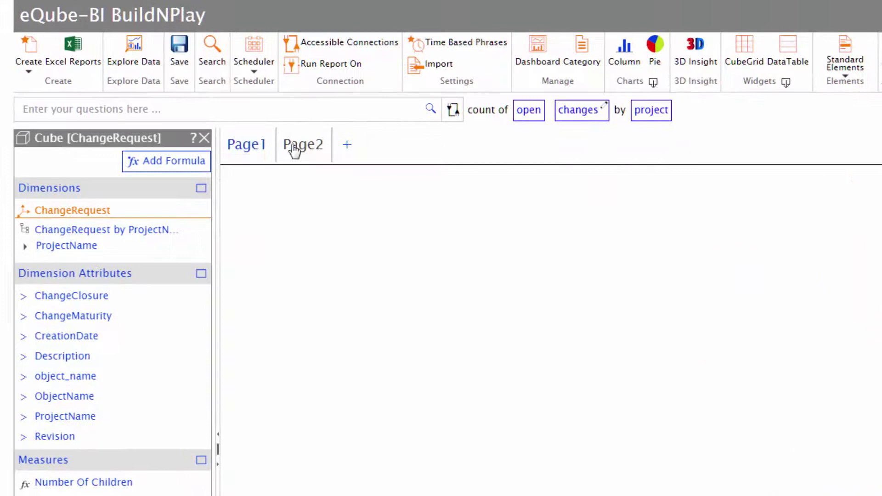
click(280, 110)
text(dist)
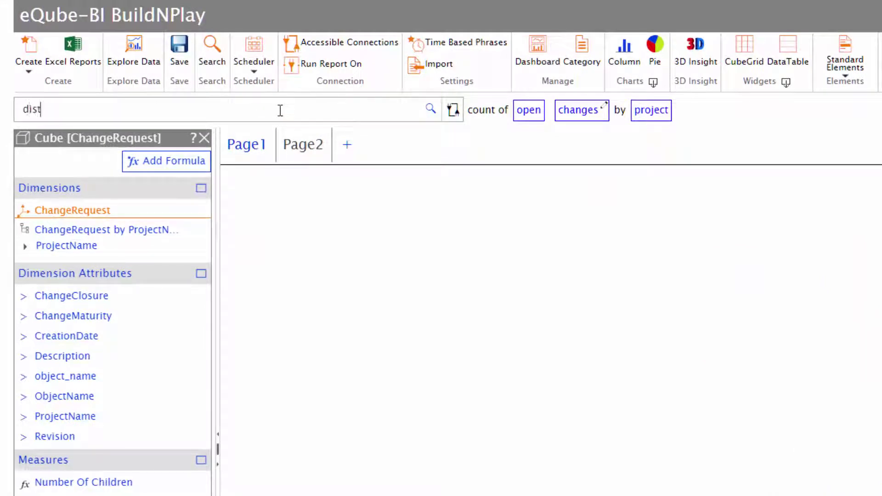
text(ribution of chang)
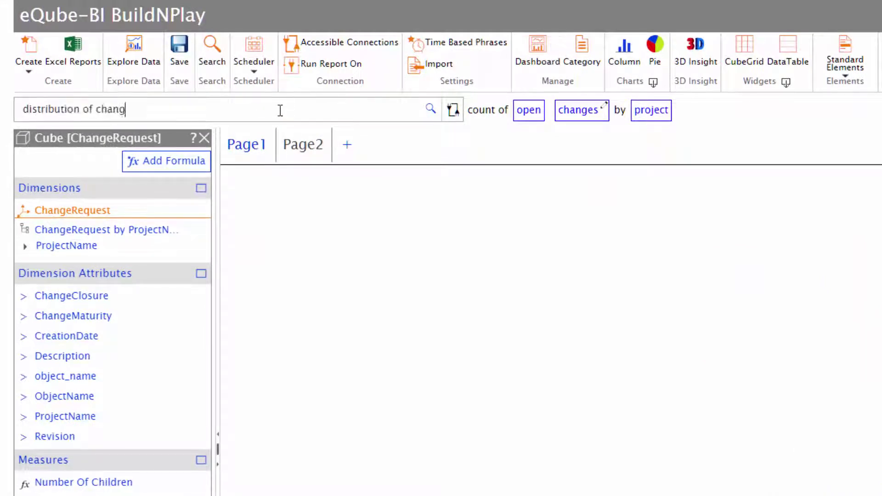
text(es by closure by proj)
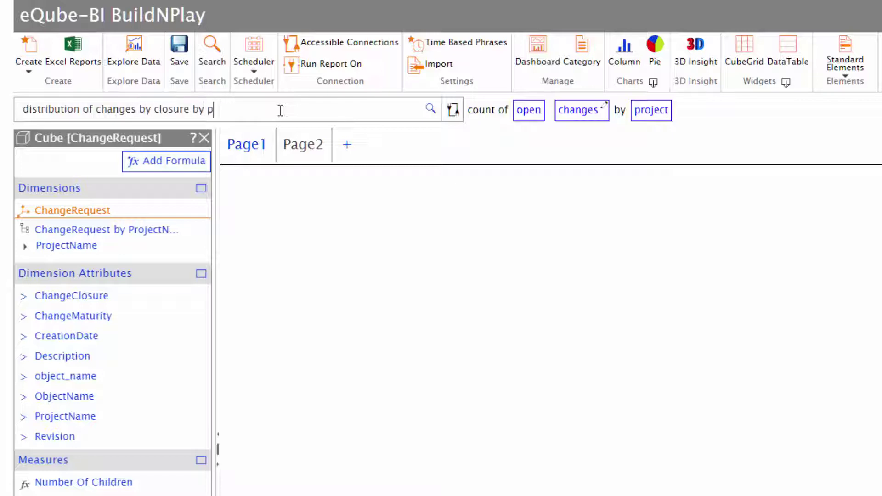
text(ect)
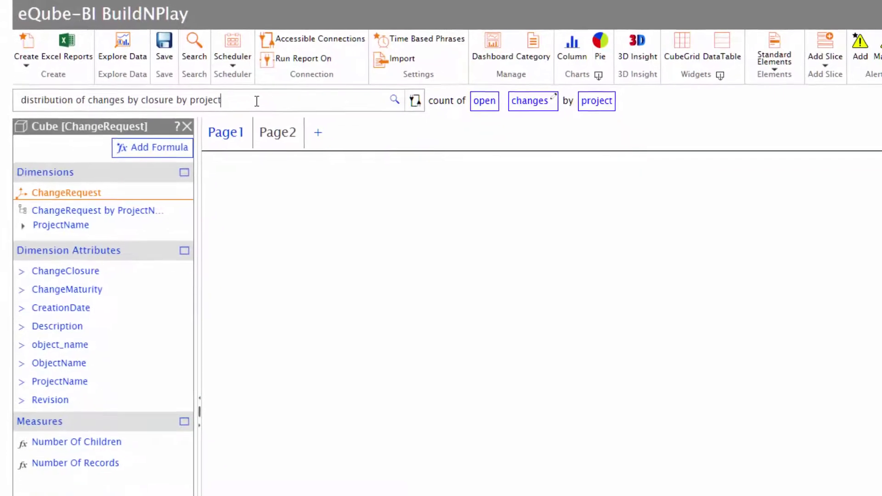
key(Return)
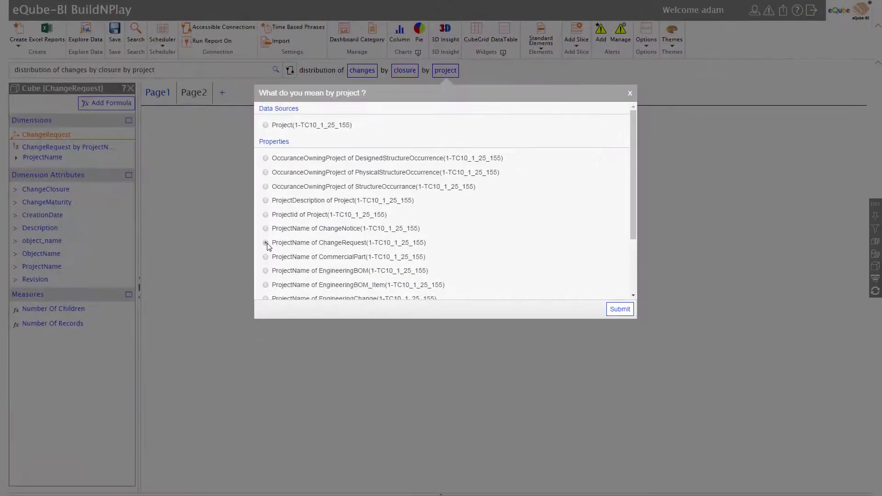
click(618, 312)
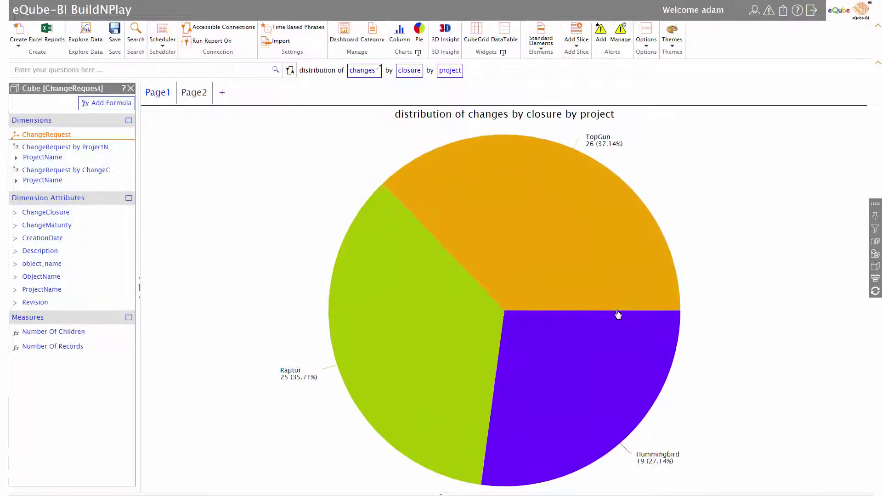
Drill into the Raptor pie slice to see its closure breakdown
click(377, 370)
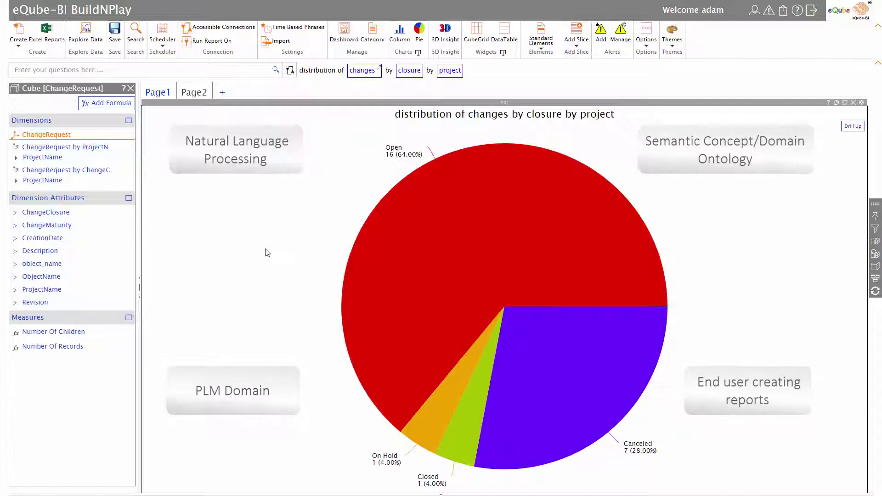
Drill back up, then ask 'BOM with CAD Geometry for part number DemoEngine' from EngineeringBOM_Item and fetch it
click(854, 128)
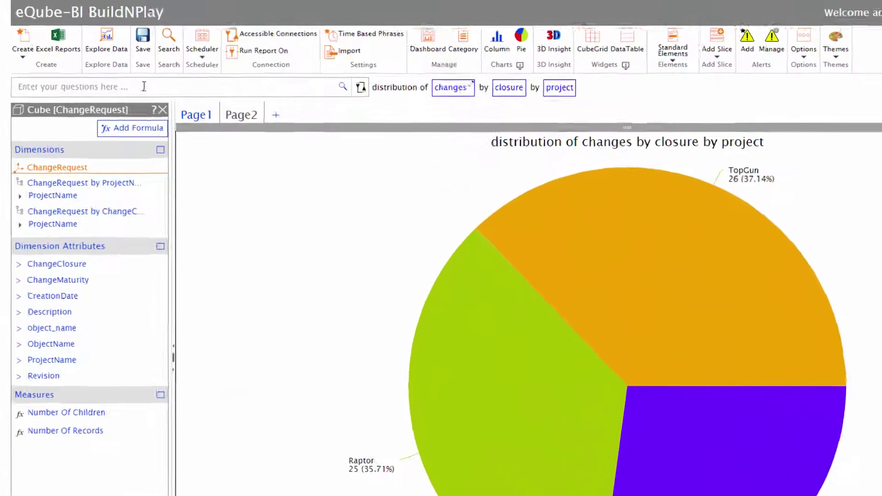
text(BOM)
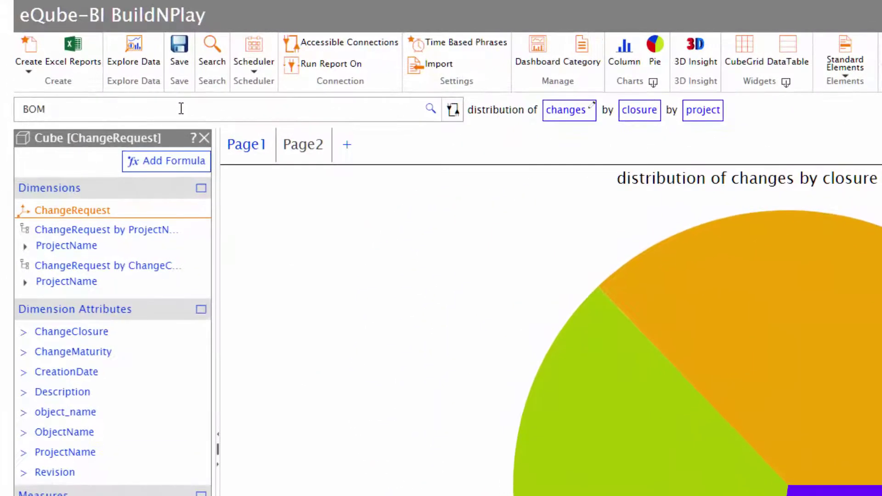
text( with CAD Geometry for part number)
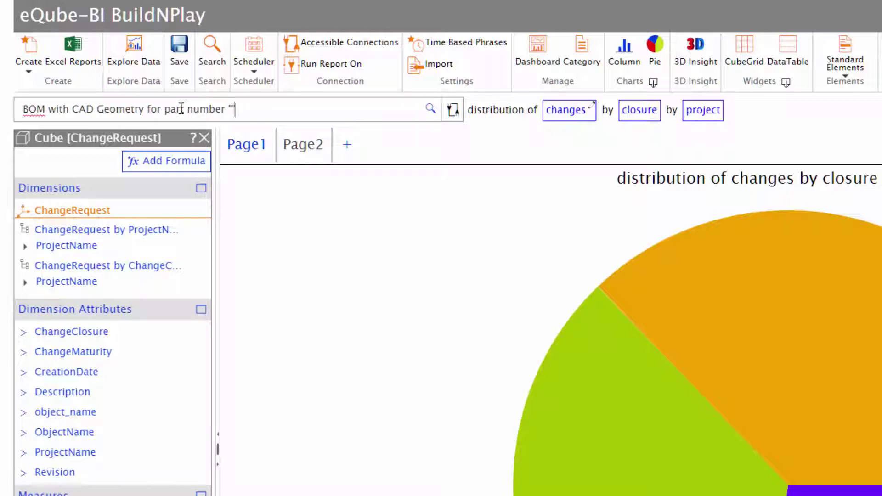
text(DemoEngine)
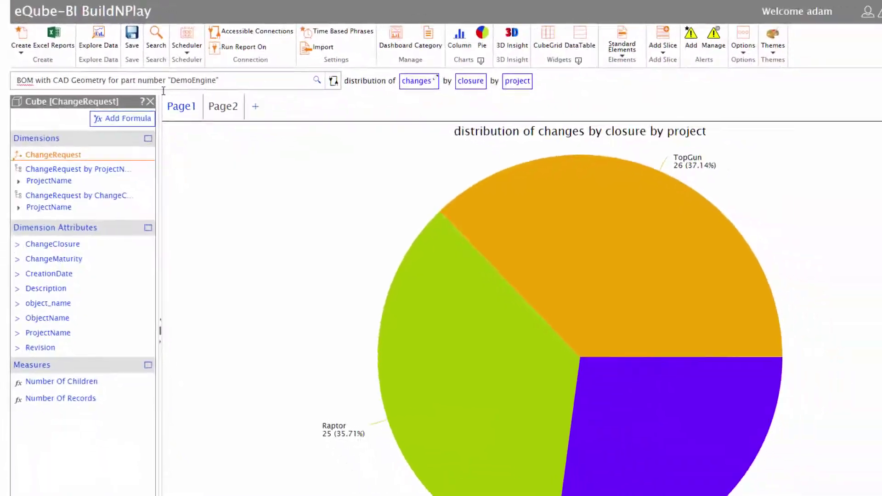
key(Return)
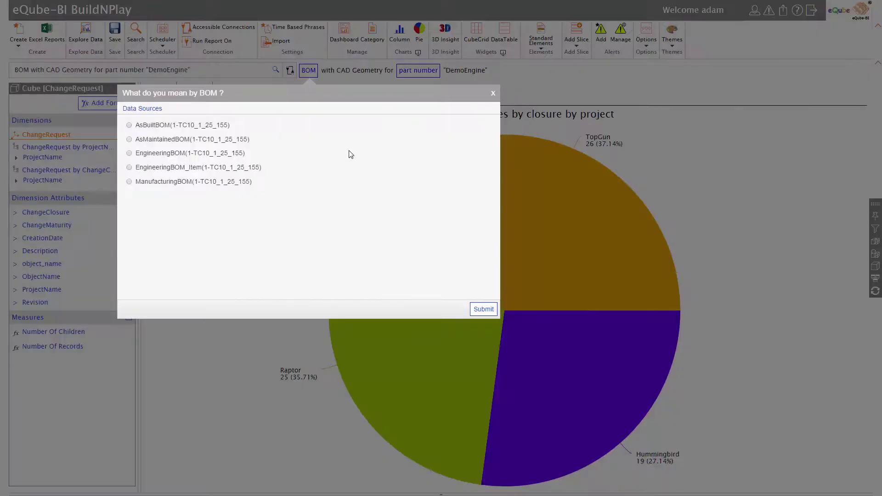
click(140, 169)
click(485, 309)
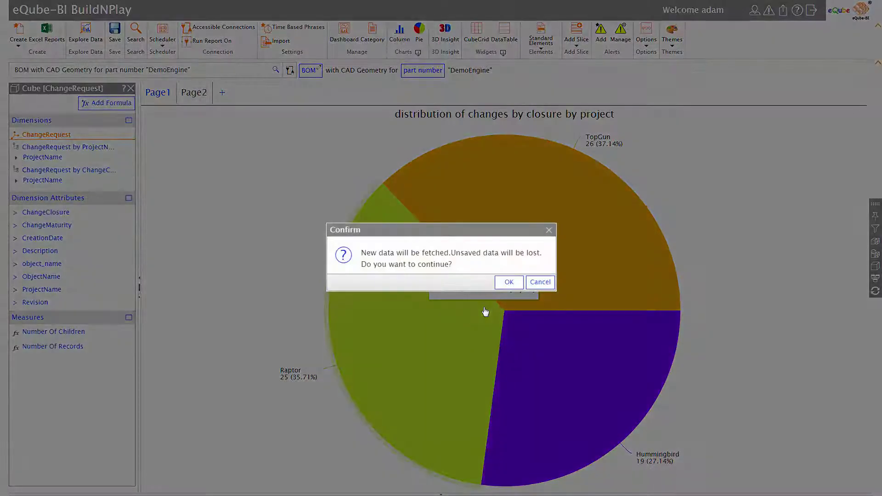
click(509, 282)
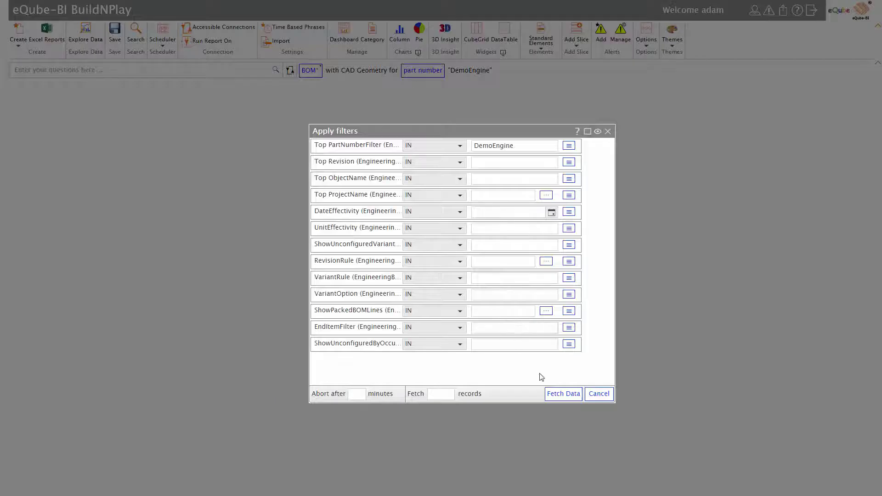
click(563, 394)
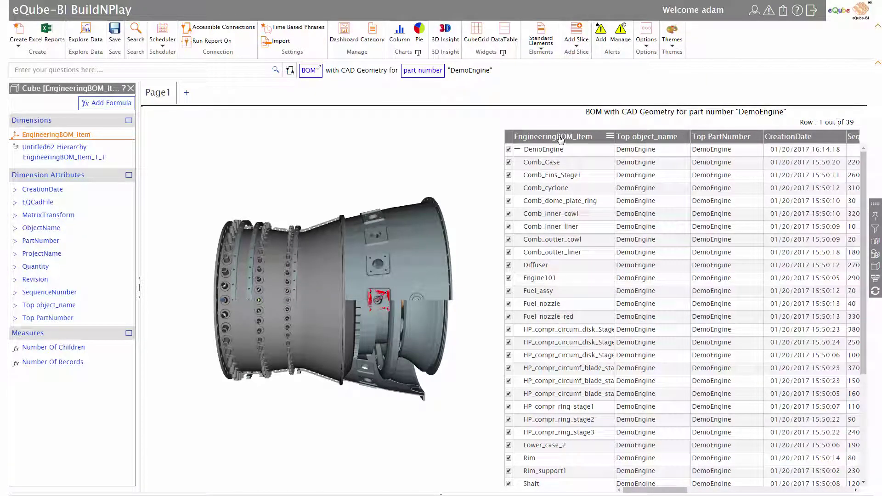
Rotate the engine model to view its open end and another side
drag(481, 133, 396, 137)
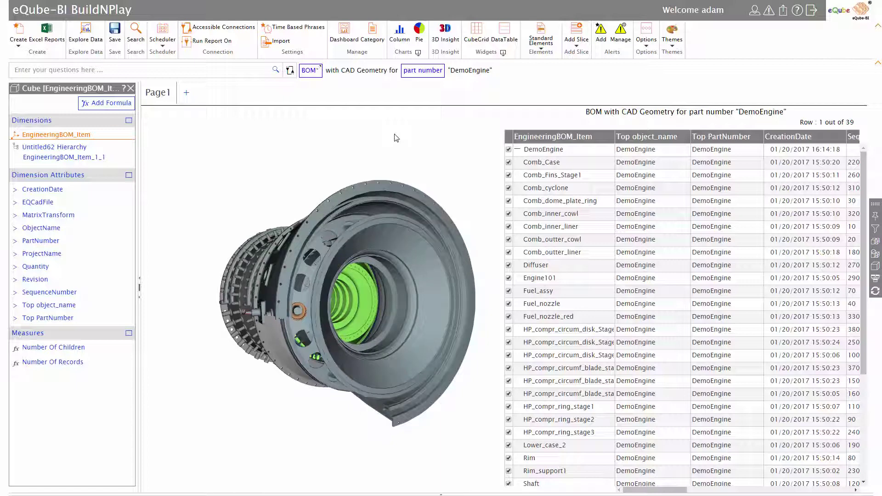
drag(397, 138, 212, 163)
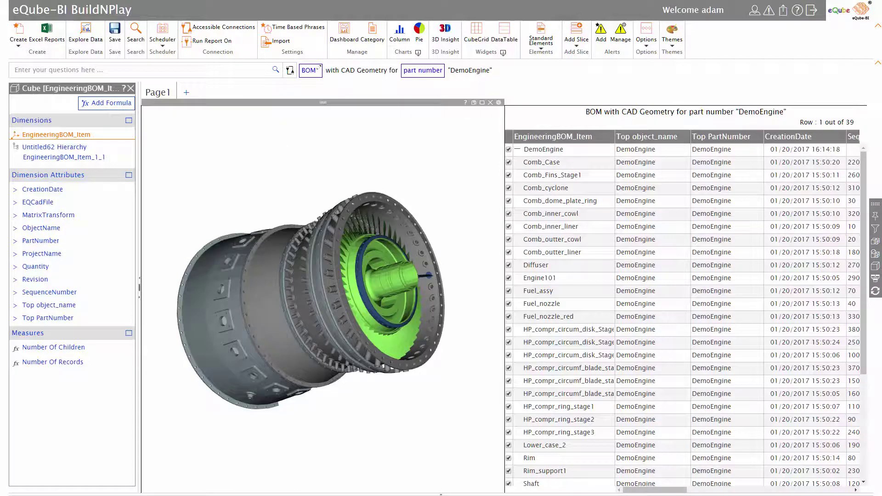
In the mapping diagram, start a new source named PurchaseData on the PLMDATA connection
click(875, 280)
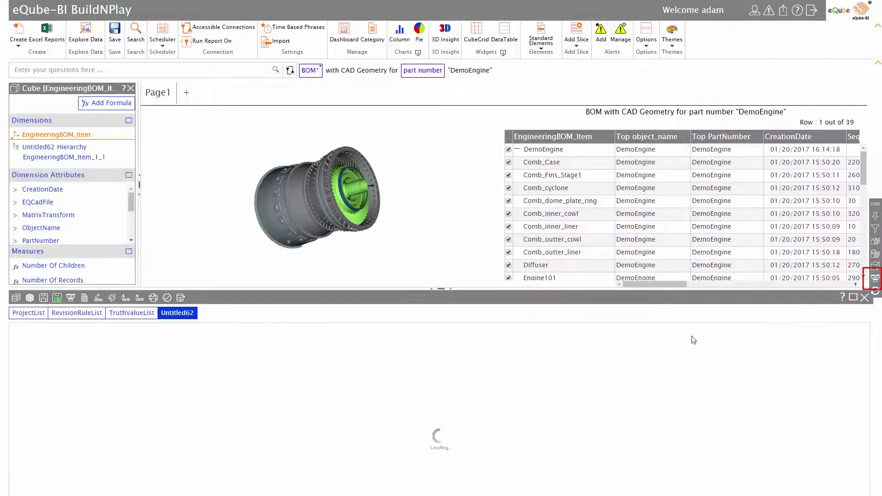
right_click(256, 383)
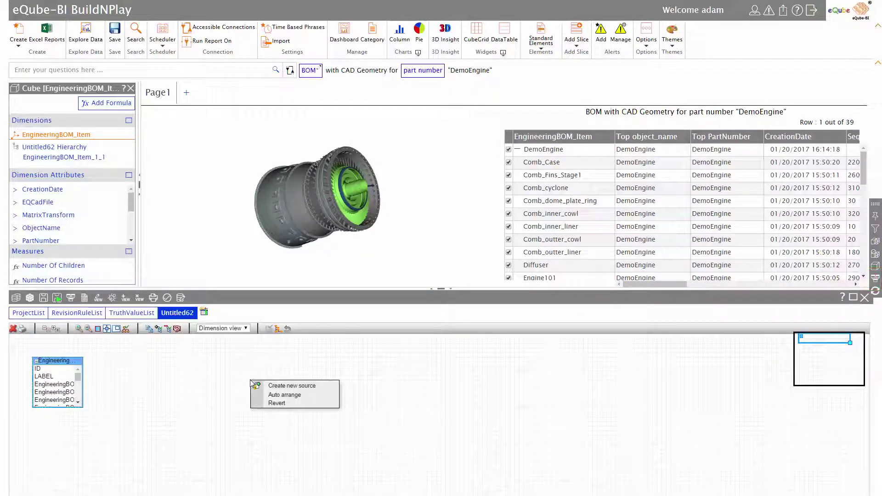
click(290, 386)
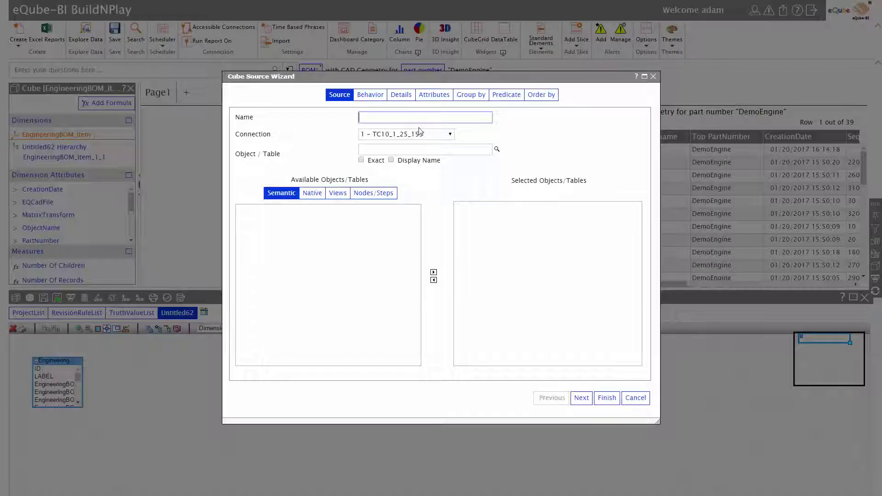
click(450, 134)
click(386, 183)
click(402, 116)
text(PurchaseData)
key(Tab)
key(Tab)
Add the PURCHASE_DATA table with RELEASESTATUS, TARGETCOST and ACTUALCOST attributes and finish the source
text(P)
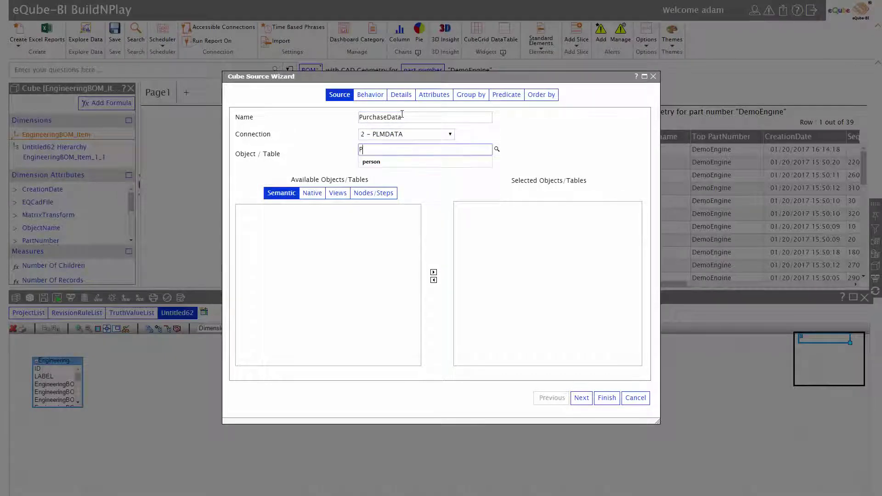
text(urchase)
click(312, 193)
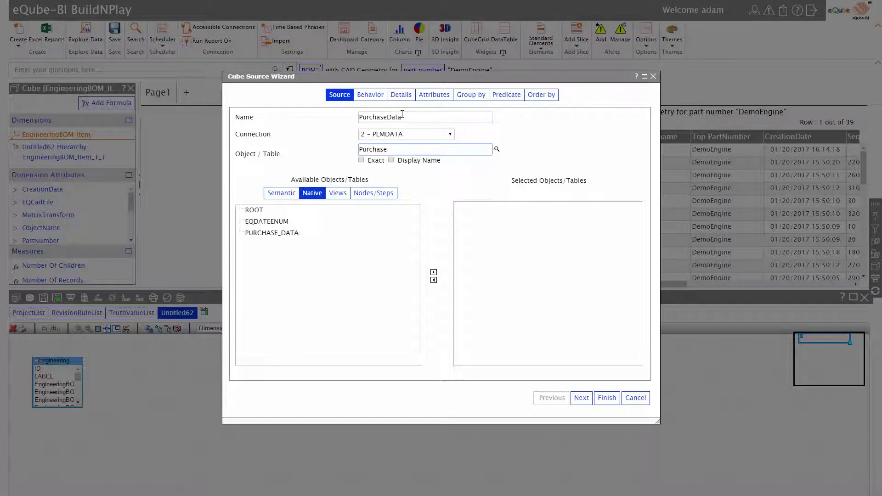
click(283, 237)
double_click(283, 236)
click(434, 94)
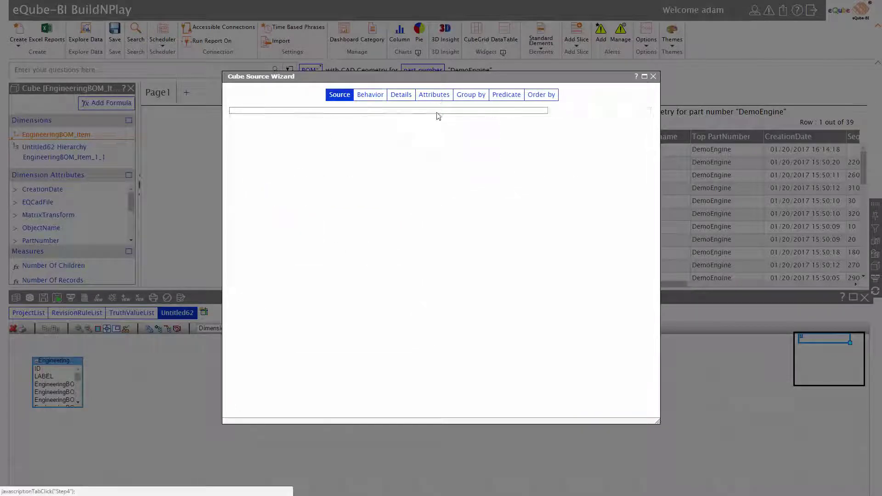
double_click(313, 247)
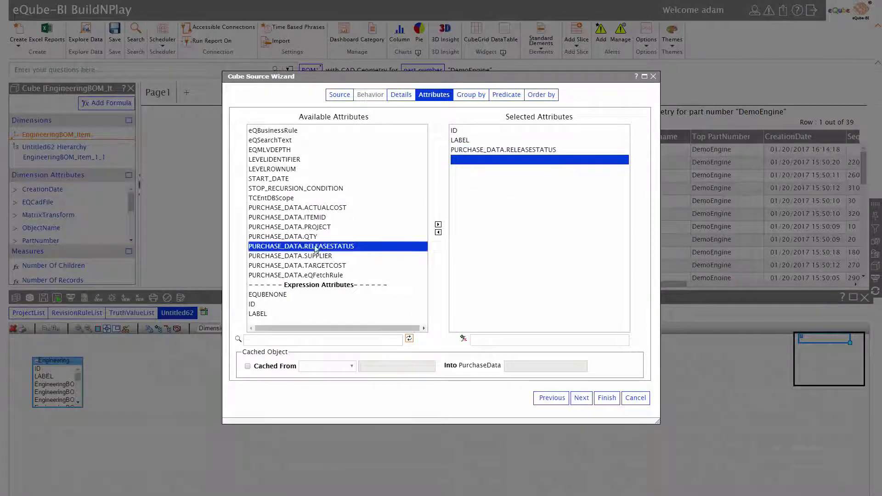
double_click(315, 266)
double_click(320, 208)
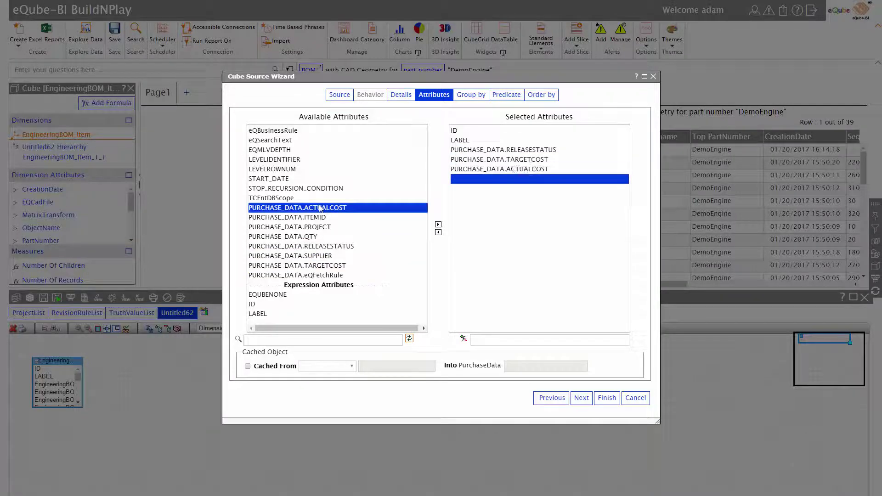
click(606, 398)
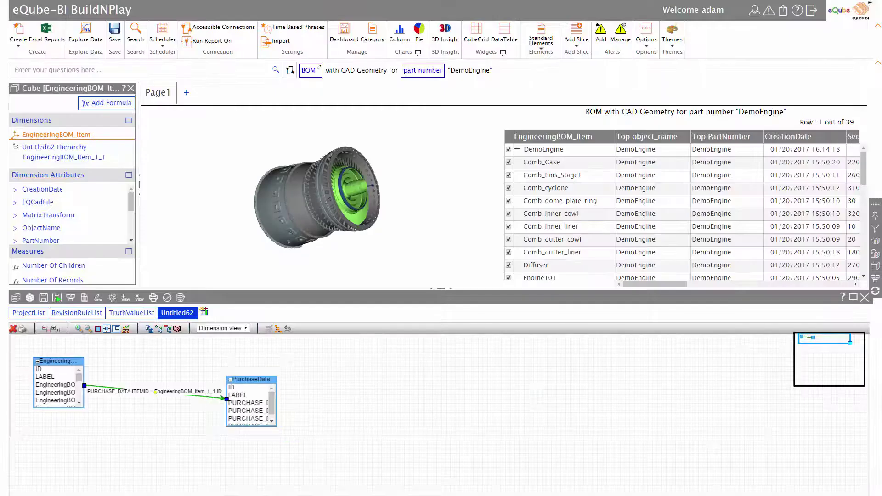
Apply the updated cube and fetch the report data again
click(57, 298)
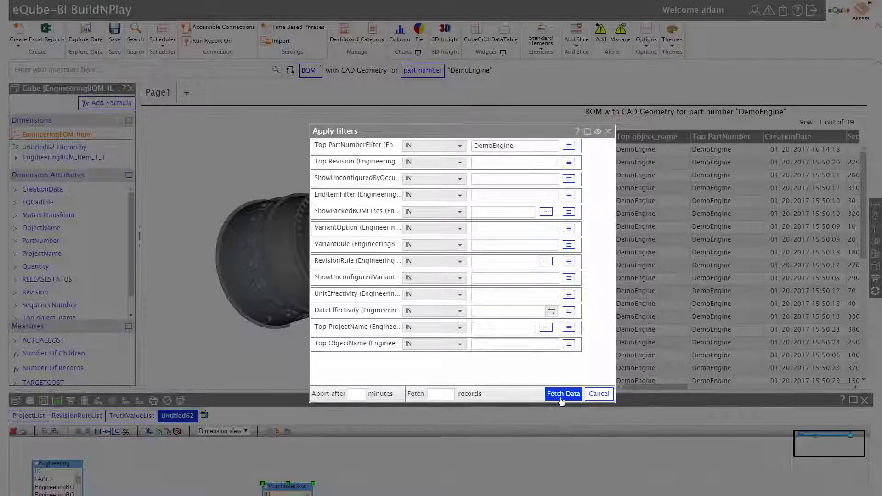
click(562, 394)
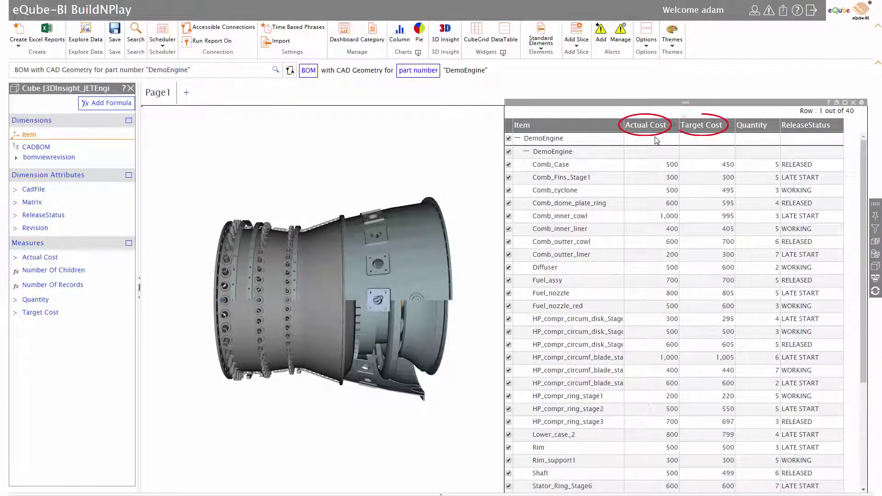
Create an ActualLessThanTarget expression rule on Actual Cost: [Actual Cost] <= [Target Cost]
scroll(717, 232, down, 4)
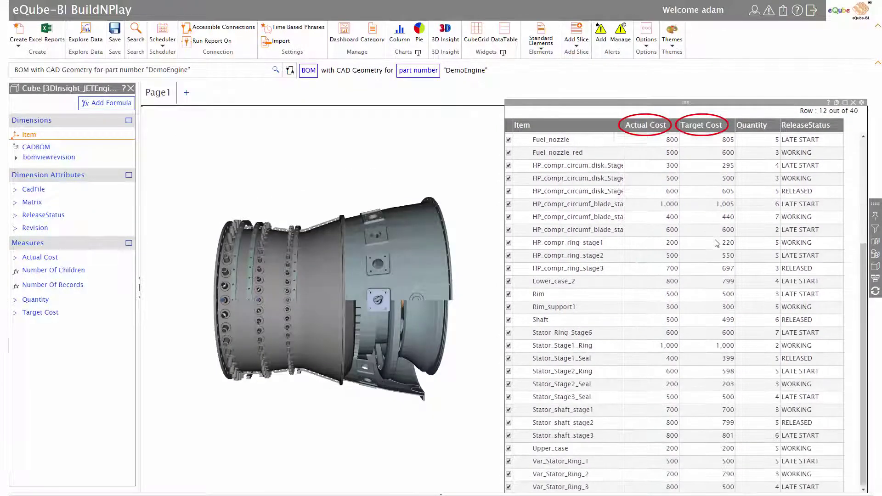
scroll(717, 243, up, 4)
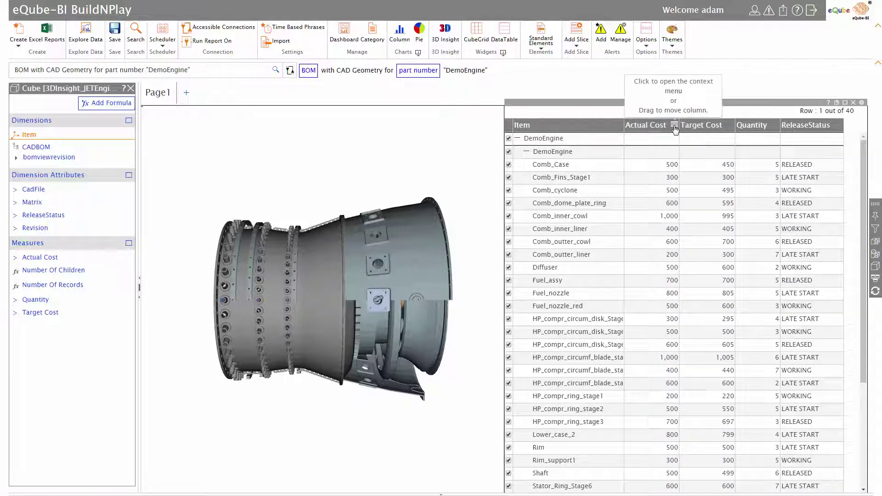
click(675, 126)
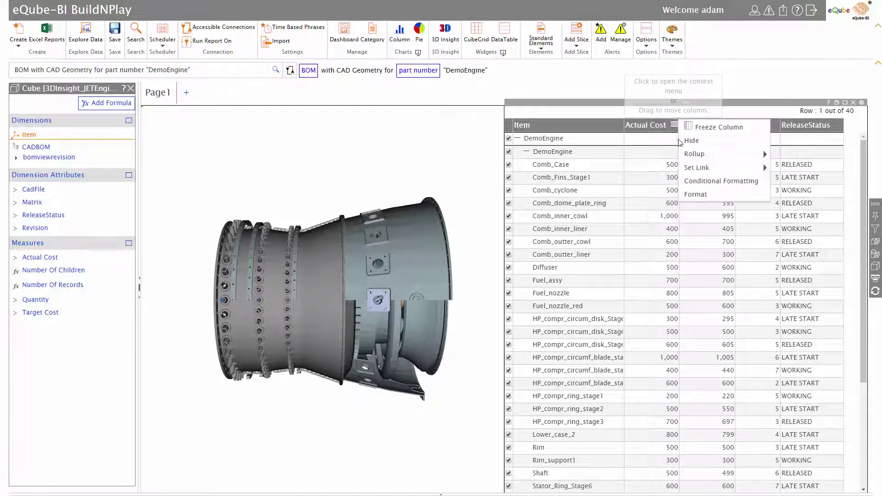
click(695, 181)
click(437, 136)
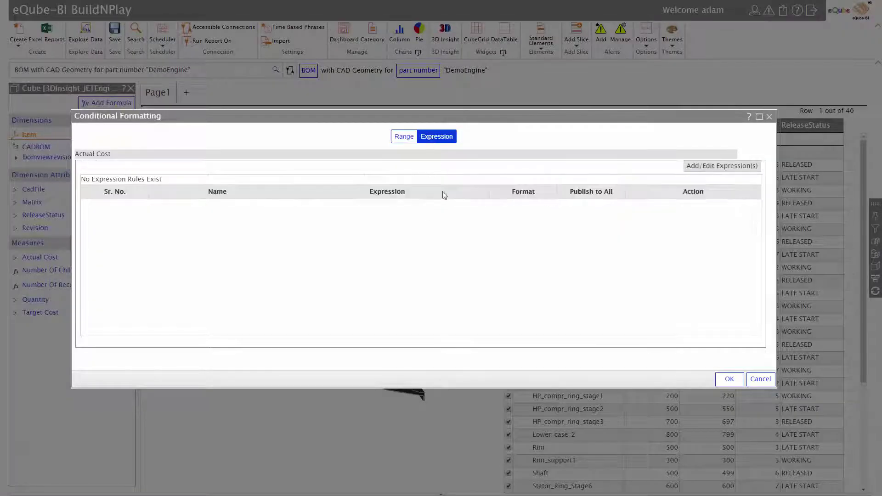
click(698, 173)
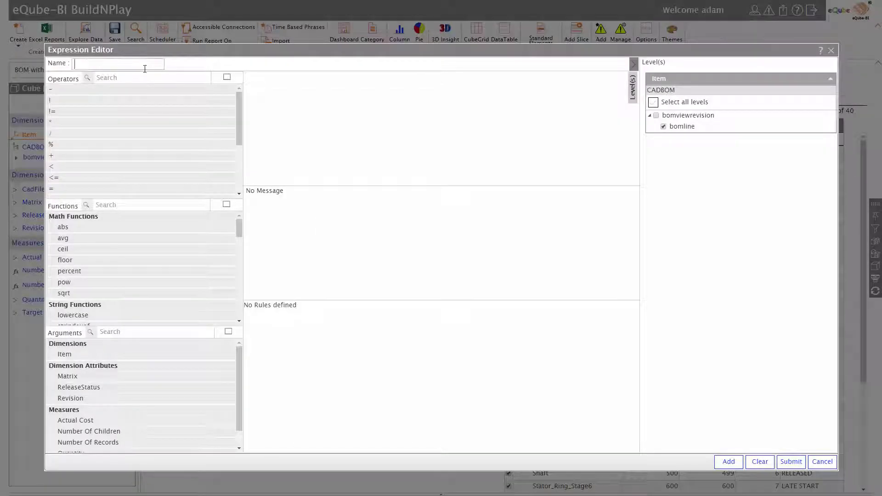
text(ActualLessThanTarget)
double_click(76, 420)
scroll(138, 414, down, 1)
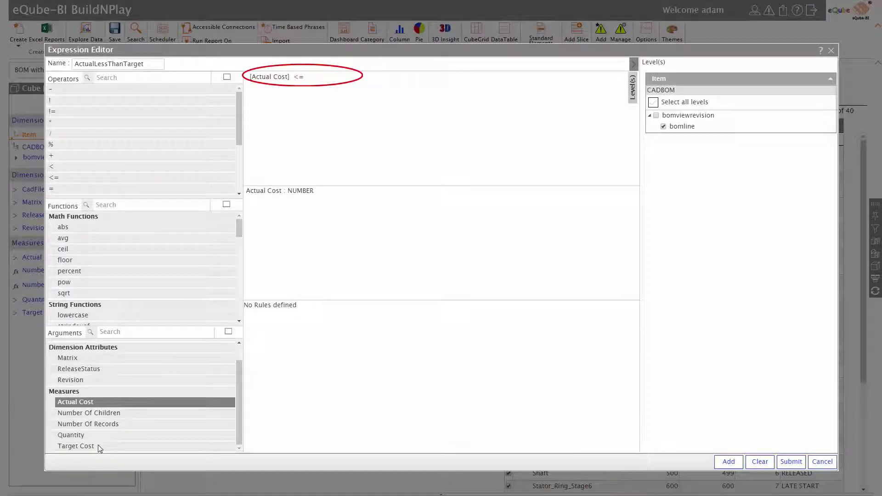
double_click(98, 445)
click(791, 462)
Give the ActualLessThanTarget rule a green fill and apply the conditional formatting
click(523, 196)
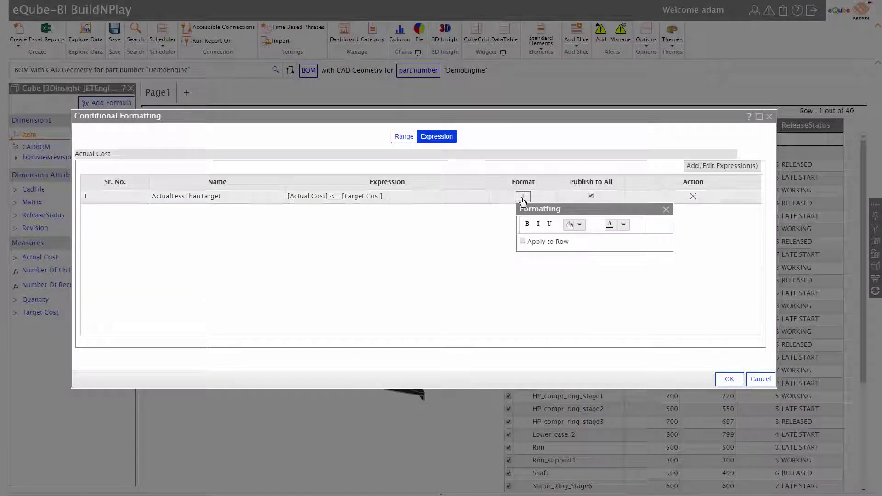
click(575, 225)
click(607, 286)
click(675, 408)
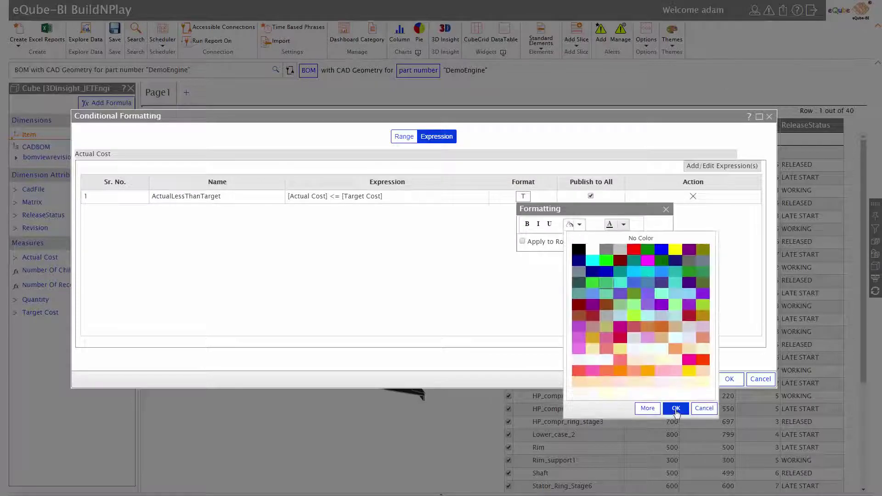
click(727, 379)
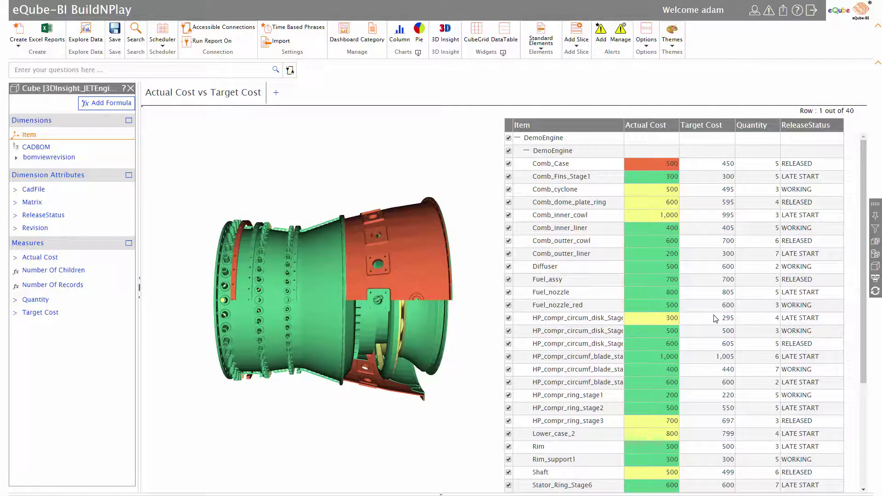
Close the cube panel, widen the 3D viewer, and rotate and zoom the colour-coded engine
drag(452, 152, 347, 168)
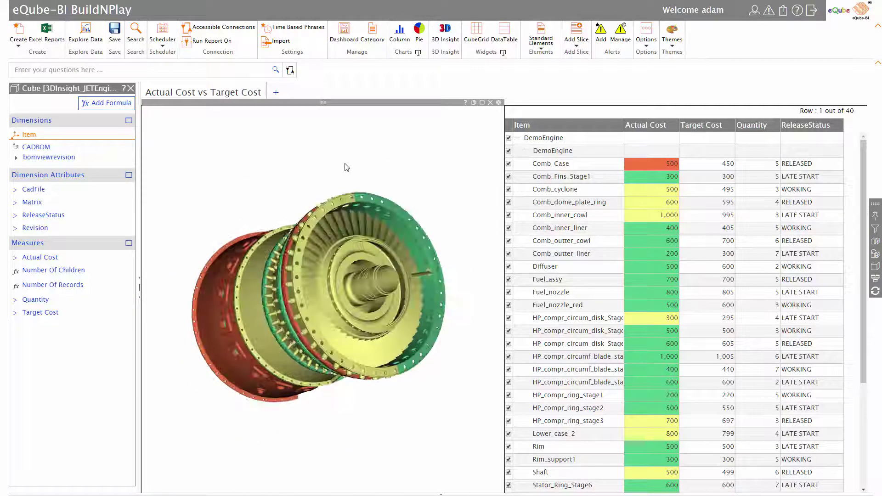
click(131, 89)
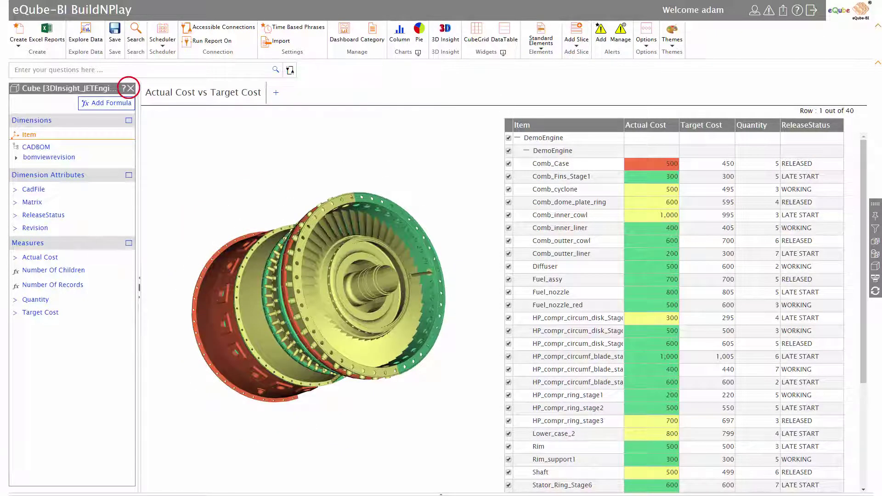
drag(440, 217, 529, 223)
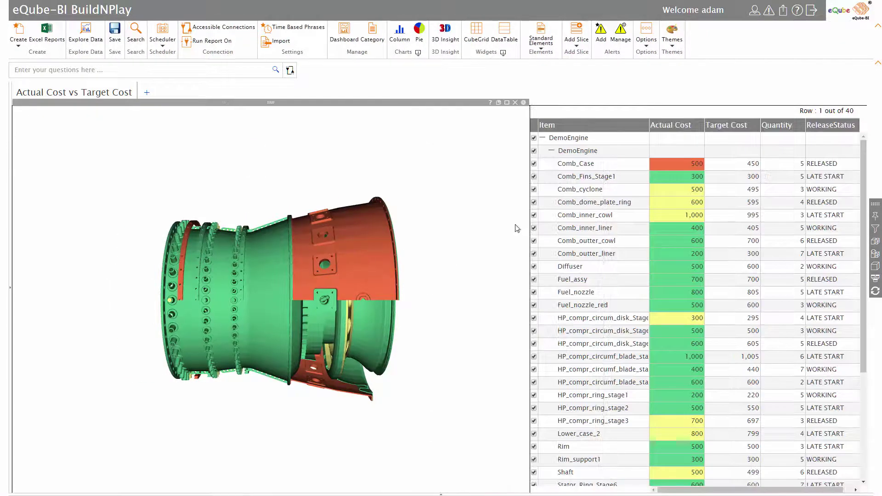
drag(476, 156, 189, 171)
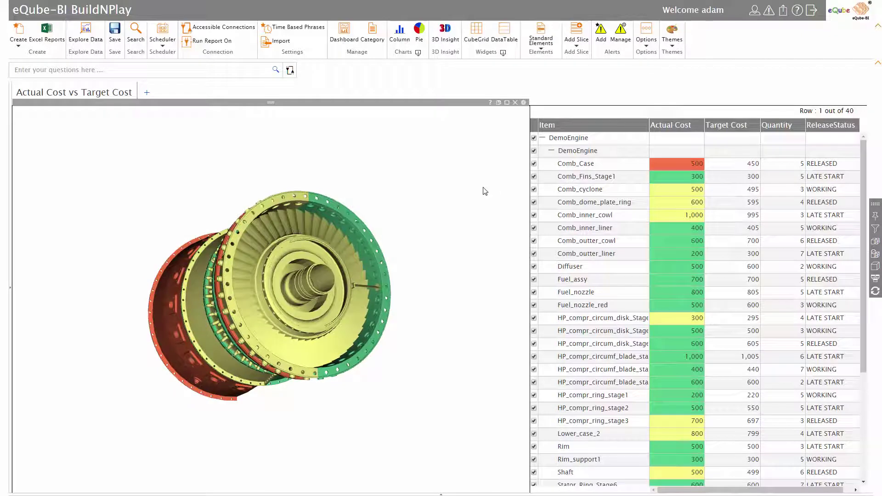
scroll(482, 191, up, 3)
scroll(478, 188, up, 2)
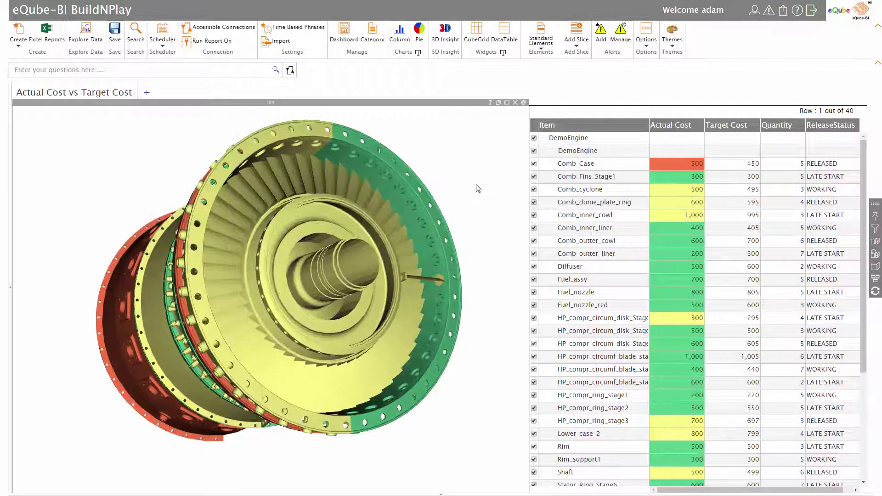
click(375, 193)
click(534, 260)
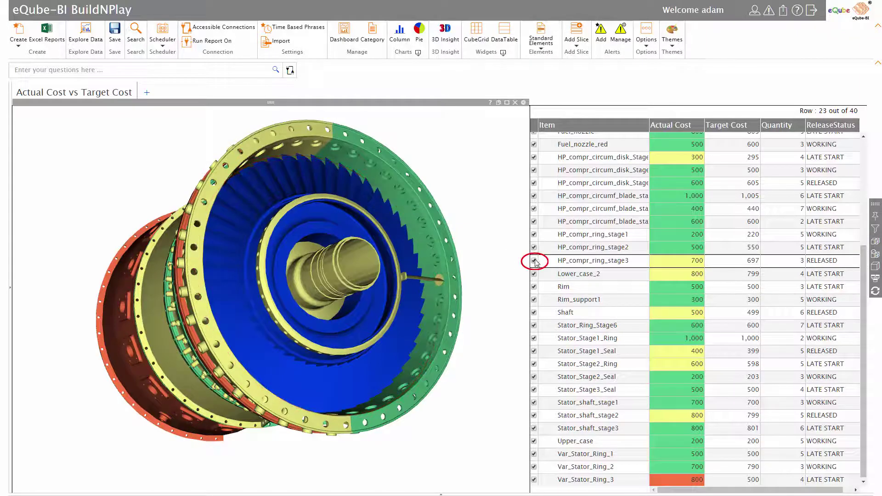
click(534, 261)
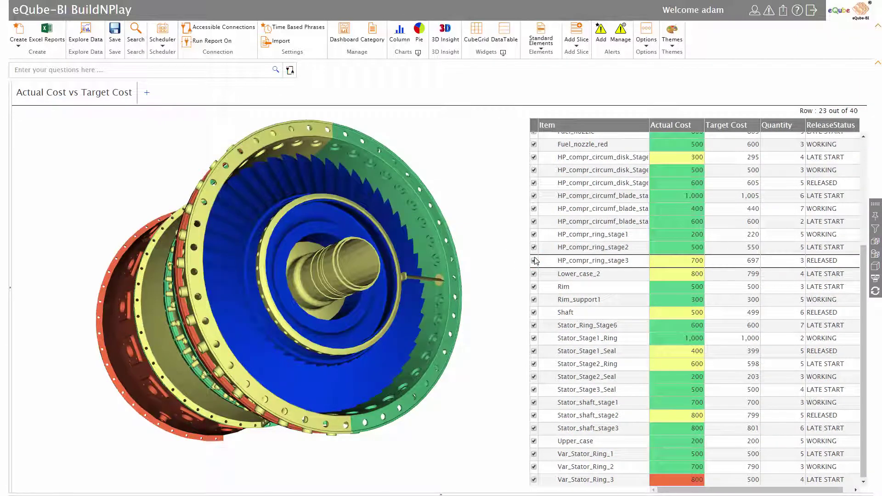
click(415, 189)
click(534, 441)
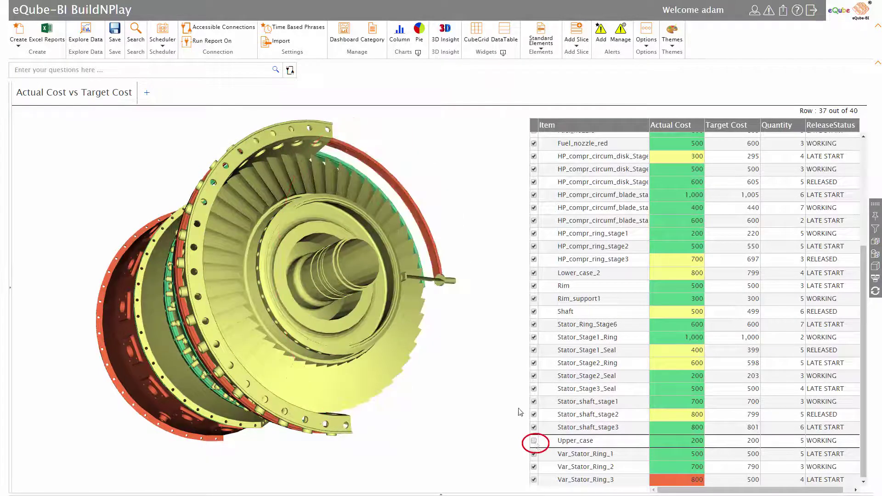
drag(476, 214, 503, 195)
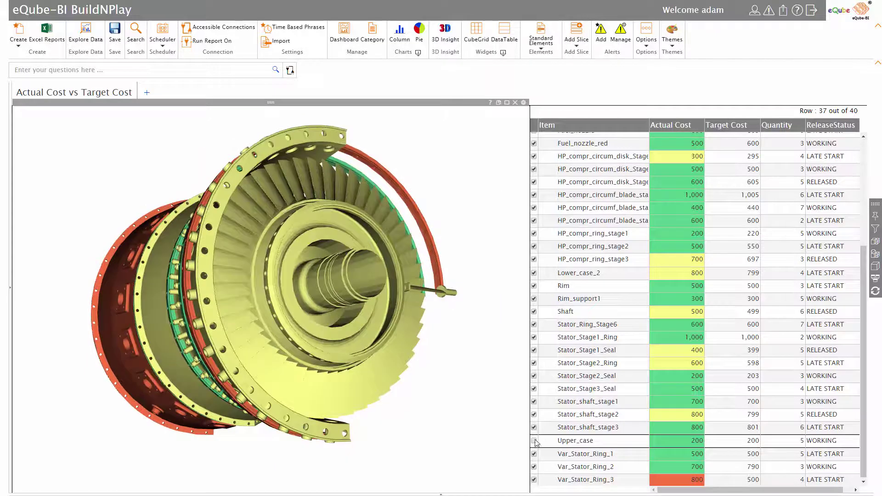
click(535, 440)
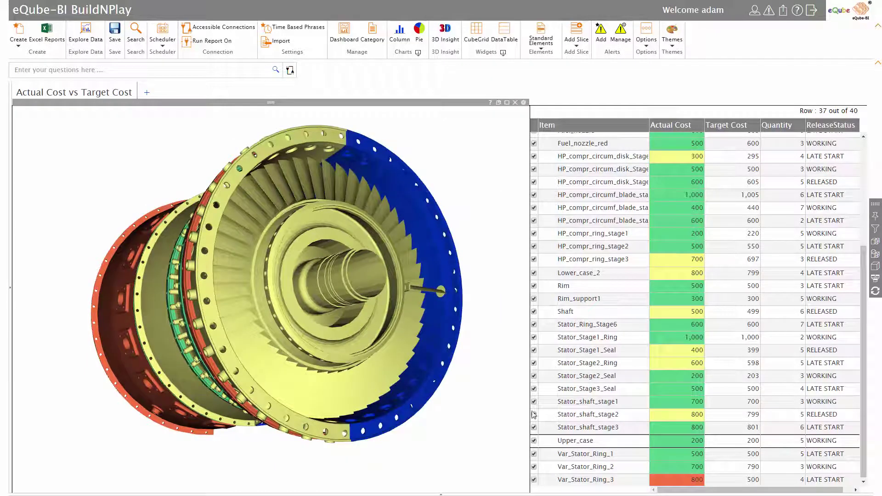
Try Wireframe material on the engine model, then switch it back to Solid
click(524, 105)
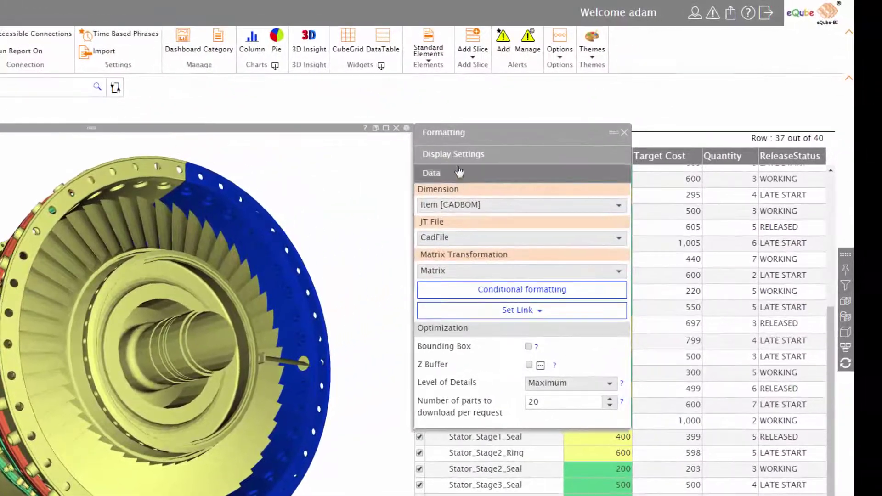
click(564, 128)
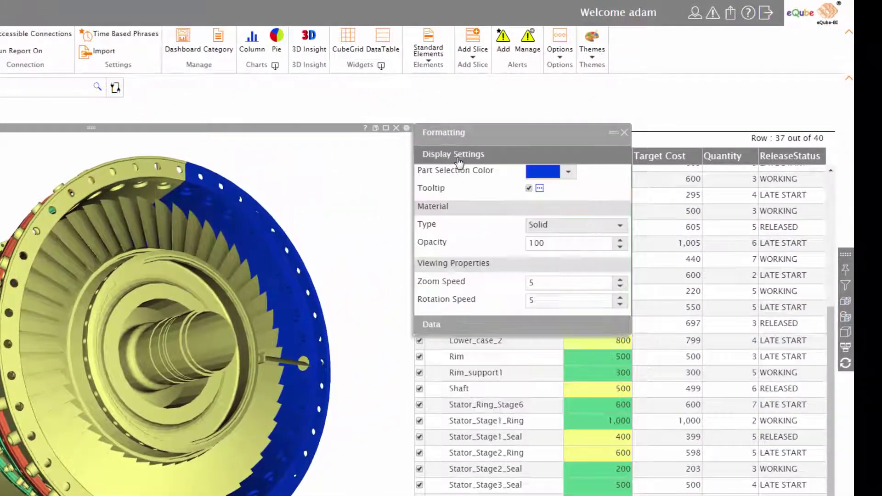
click(547, 231)
click(535, 260)
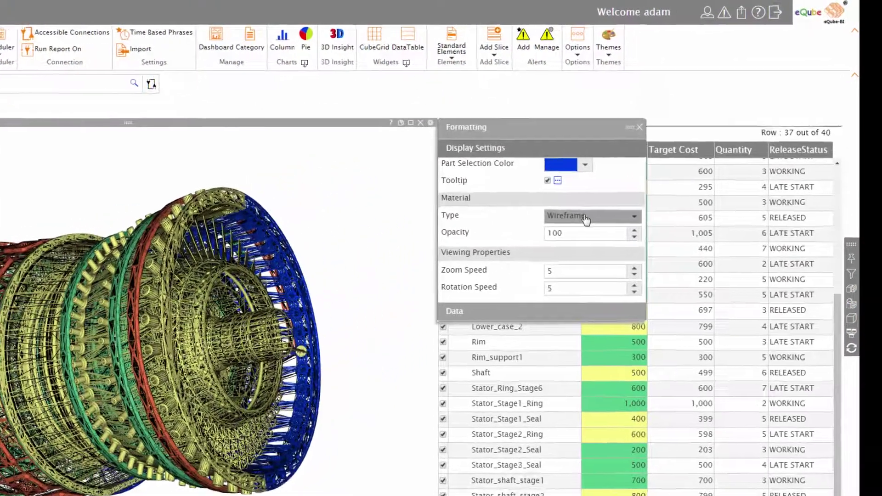
click(653, 182)
click(558, 240)
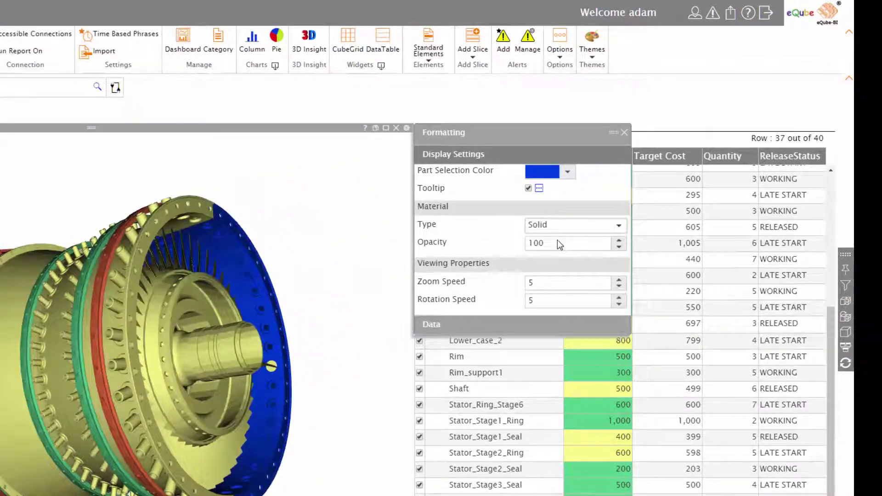
Set the model's material opacity to 45 and rotate to view the semi-transparent engine
double_click(559, 240)
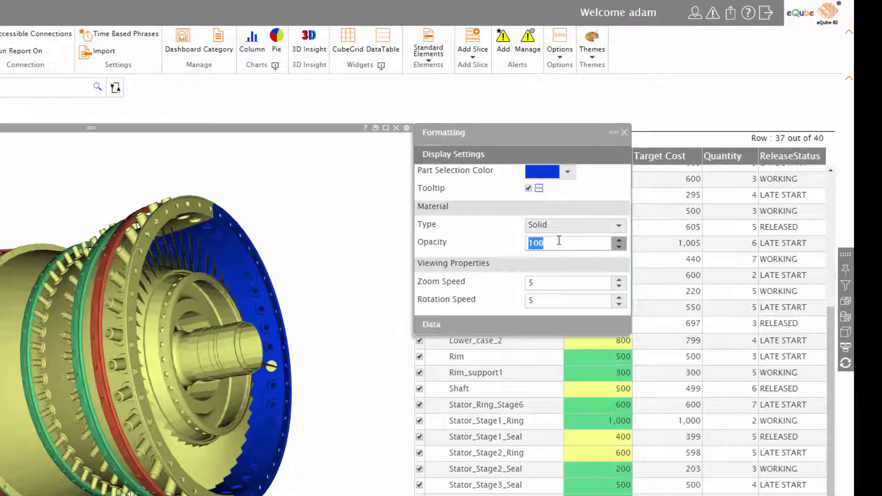
text(45)
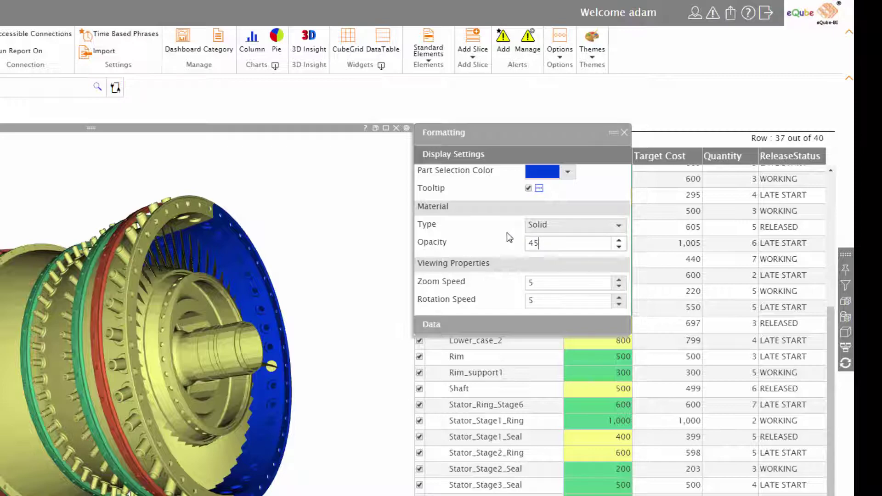
key(Return)
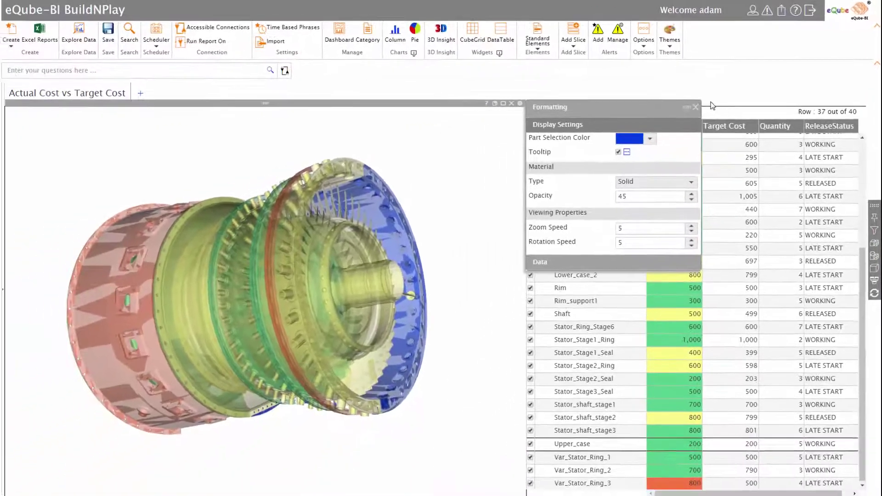
click(697, 107)
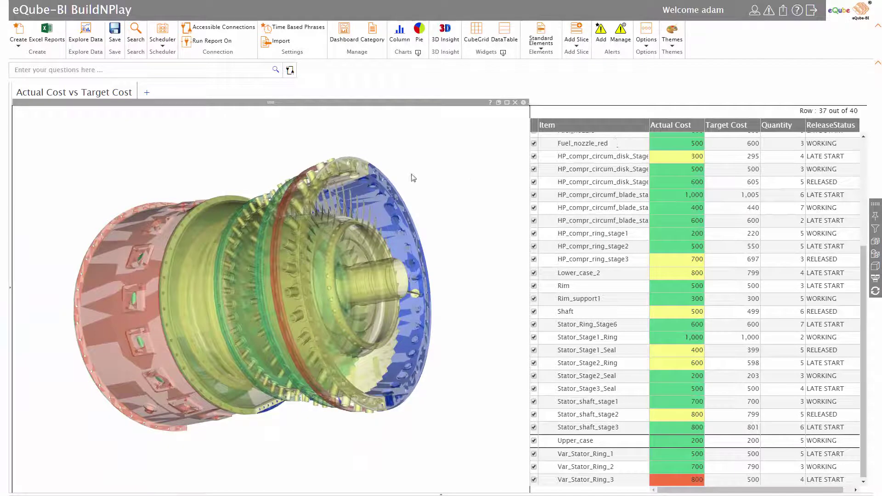
drag(455, 164, 441, 161)
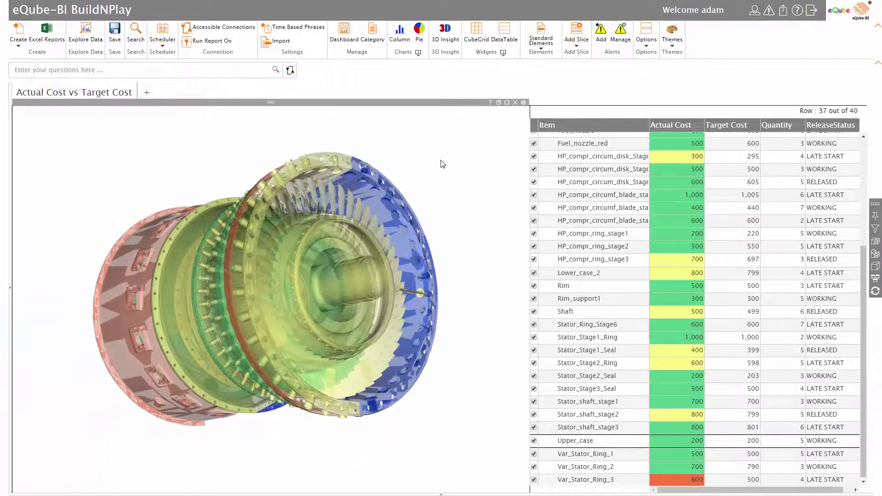
Restore the engine model's material opacity from 45 to 100 in the display settings
click(523, 102)
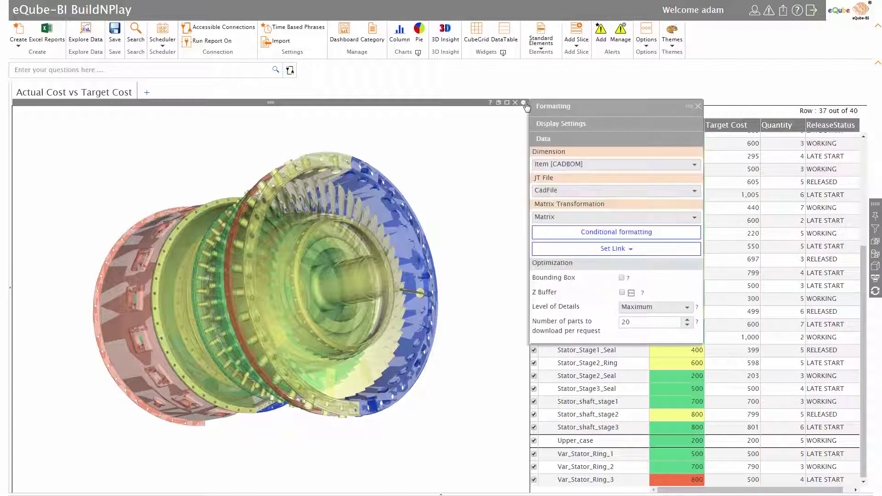
click(595, 130)
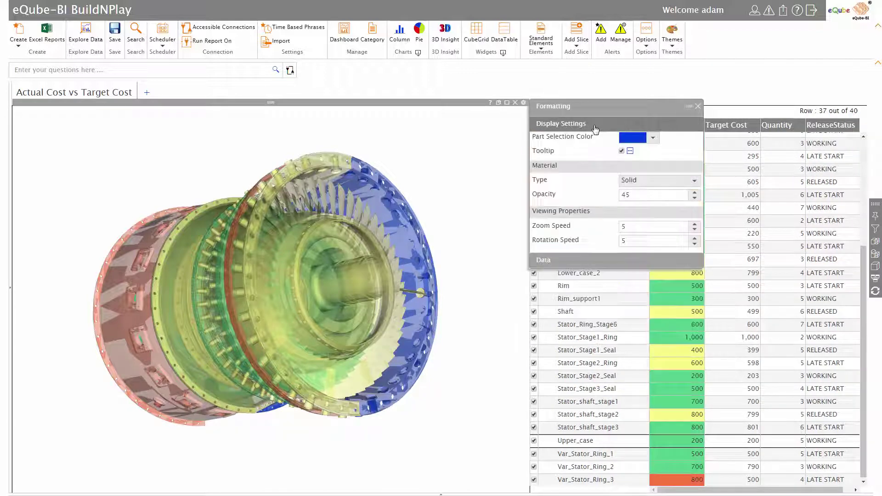
drag(635, 196, 524, 193)
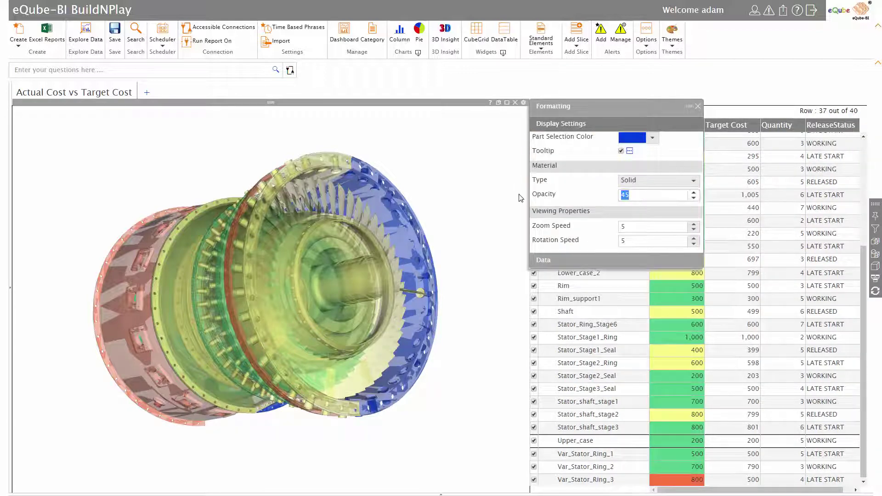
text(100)
key(Return)
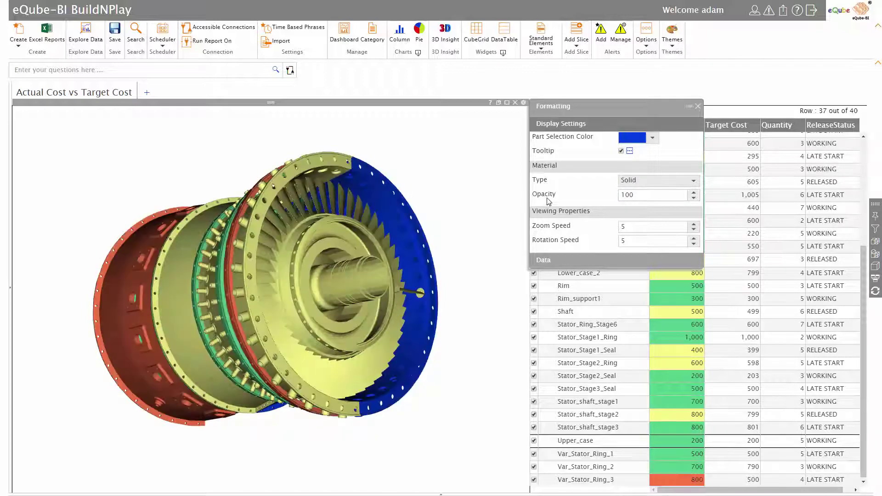
Log out, then open '3D Insight Actual Vs Target' as the restricted user with ItemId DemoEngine
click(699, 107)
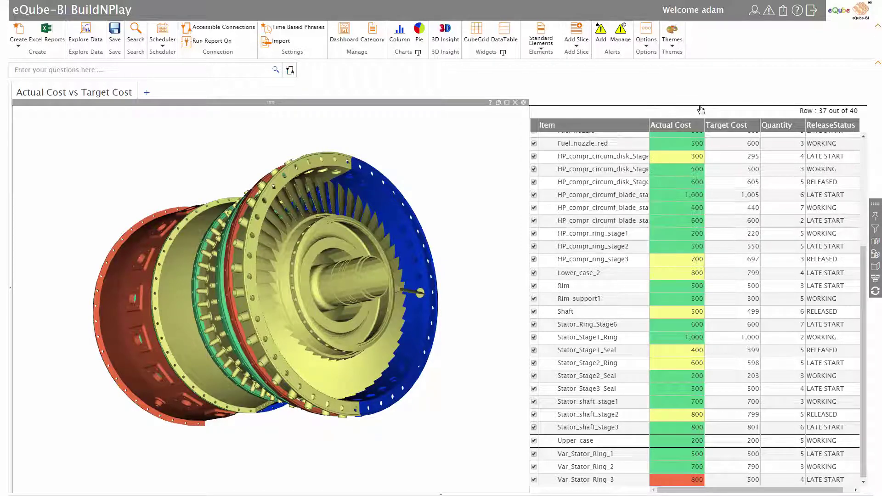
click(812, 11)
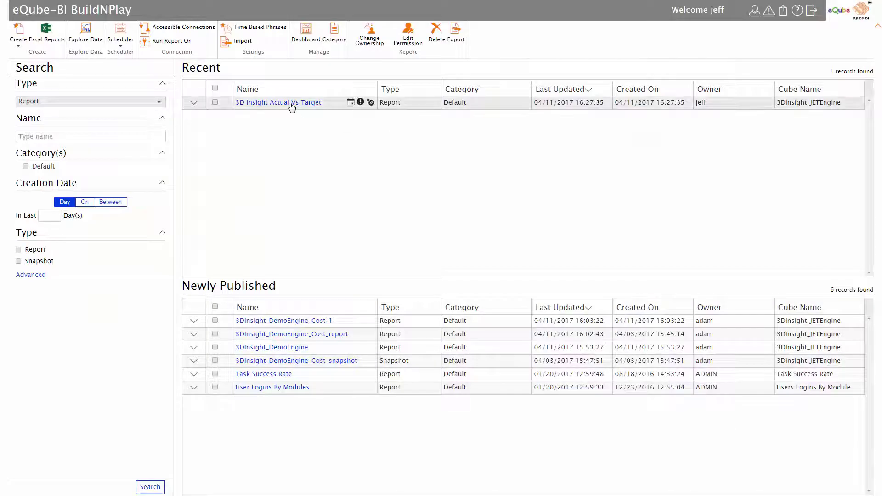
click(292, 106)
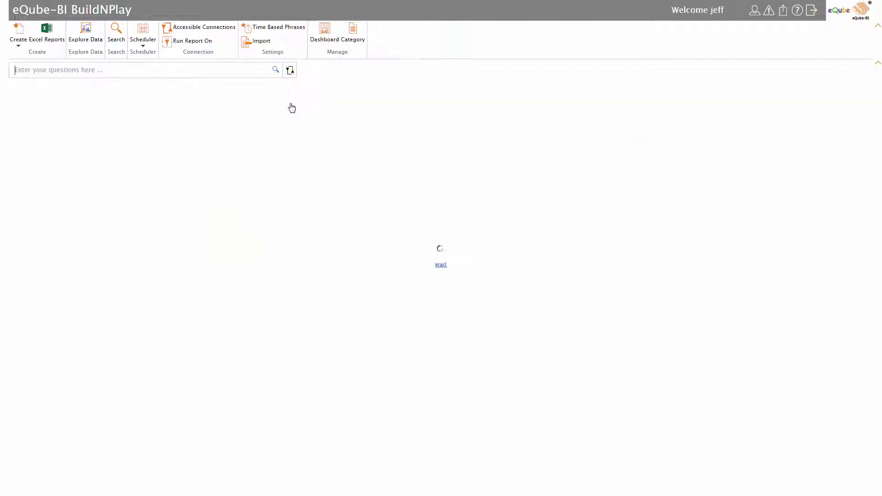
click(513, 146)
text(De)
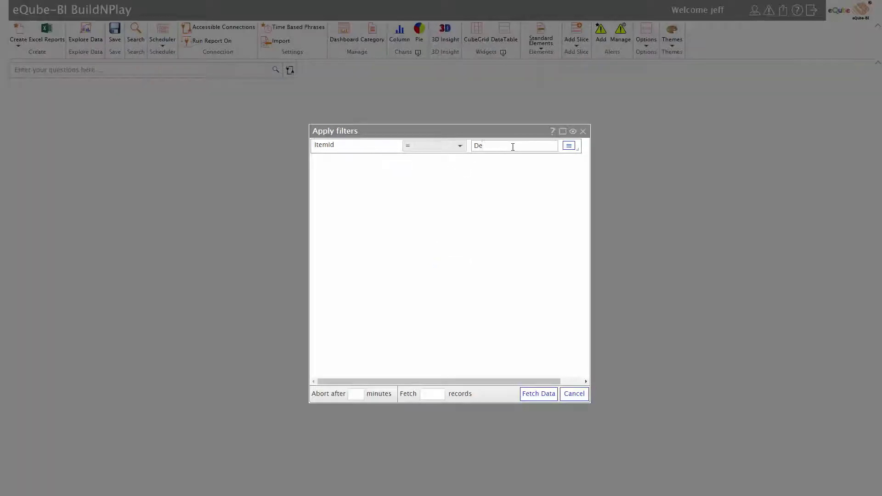
text(moEngine)
click(538, 403)
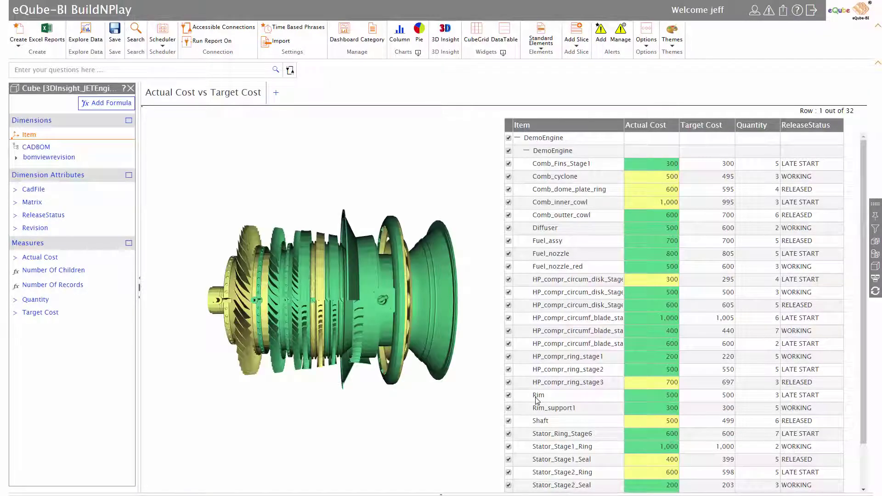
Close the Cube panel, rotate and zoom the engine, and widen the 3D view beside the table
click(131, 88)
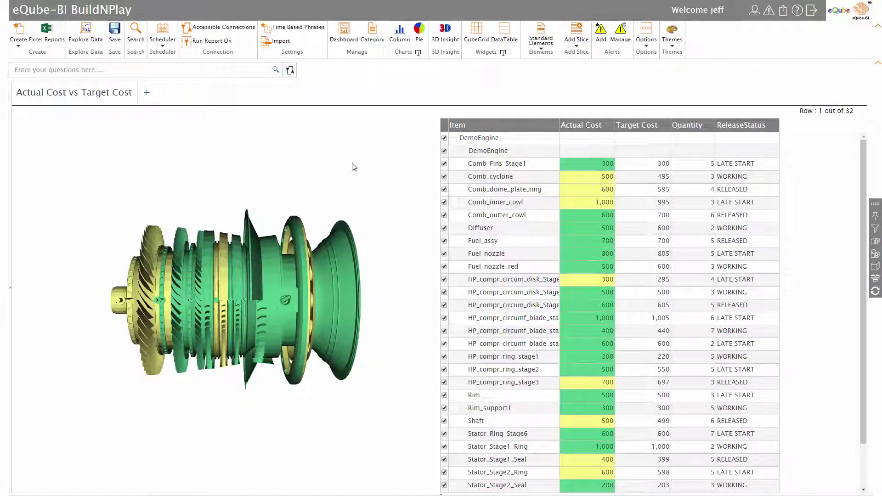
drag(360, 164, 239, 163)
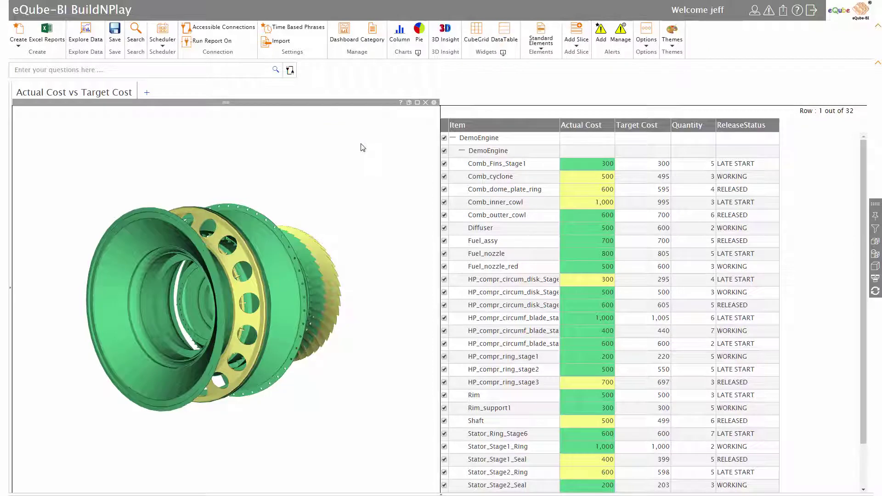
drag(360, 147, 276, 157)
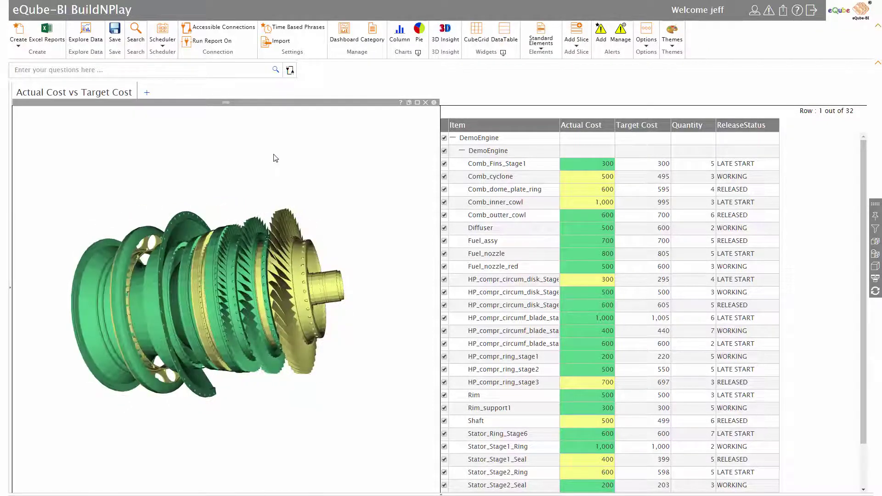
drag(363, 159, 342, 159)
scroll(368, 161, up, 2)
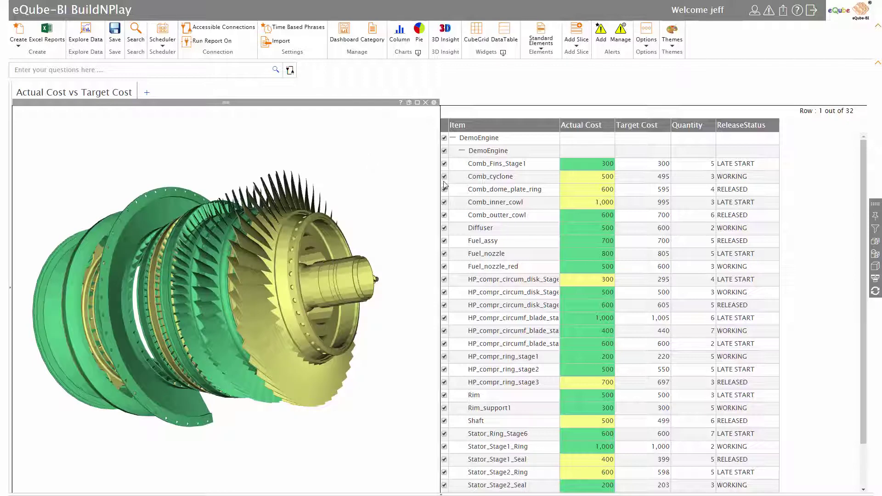
drag(443, 181, 515, 182)
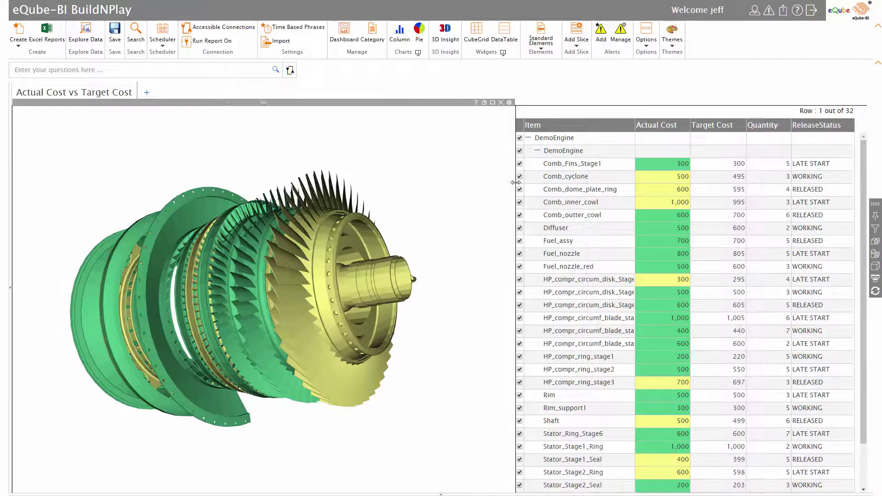